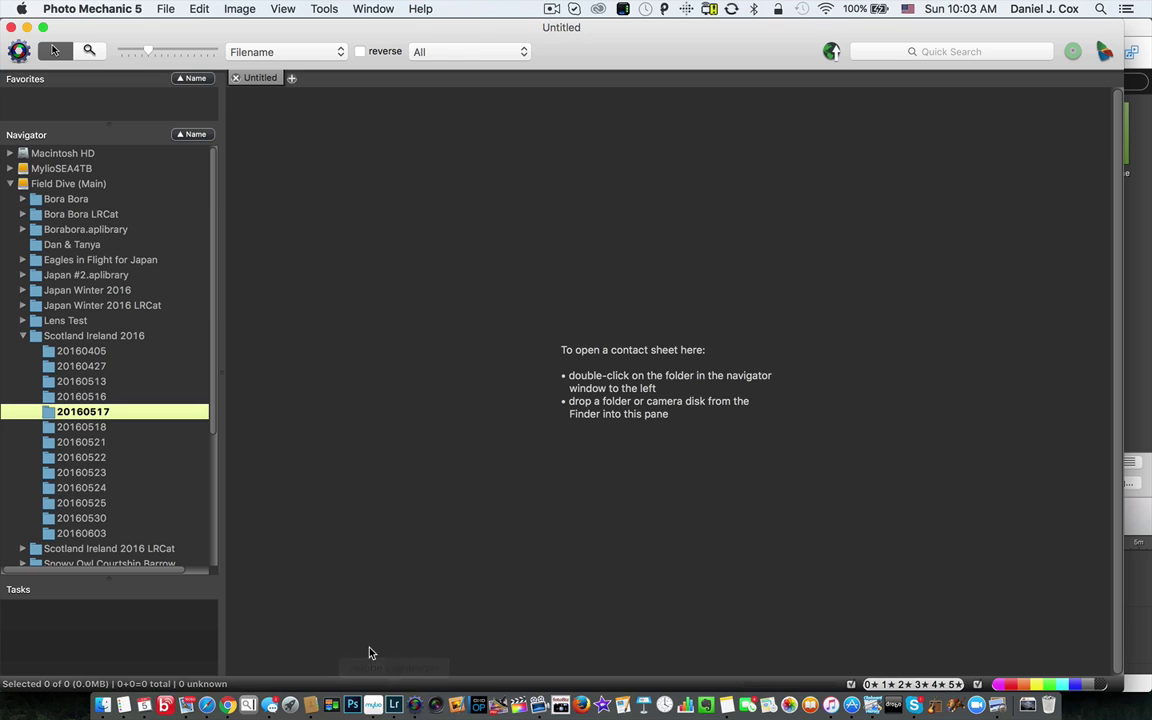
Load the 20160517 contact sheet in Photo Mechanic 5, scroll to its last images, then switch to Mylio
double_click(47, 416)
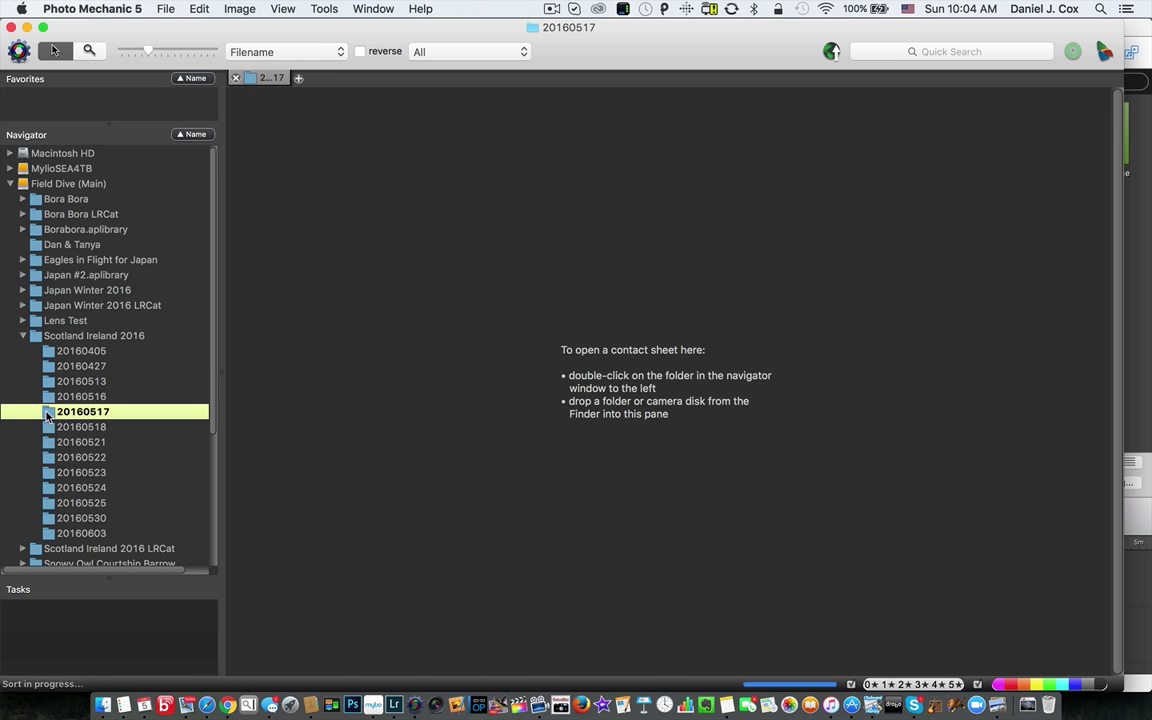
scroll(913, 532, "down", 15)
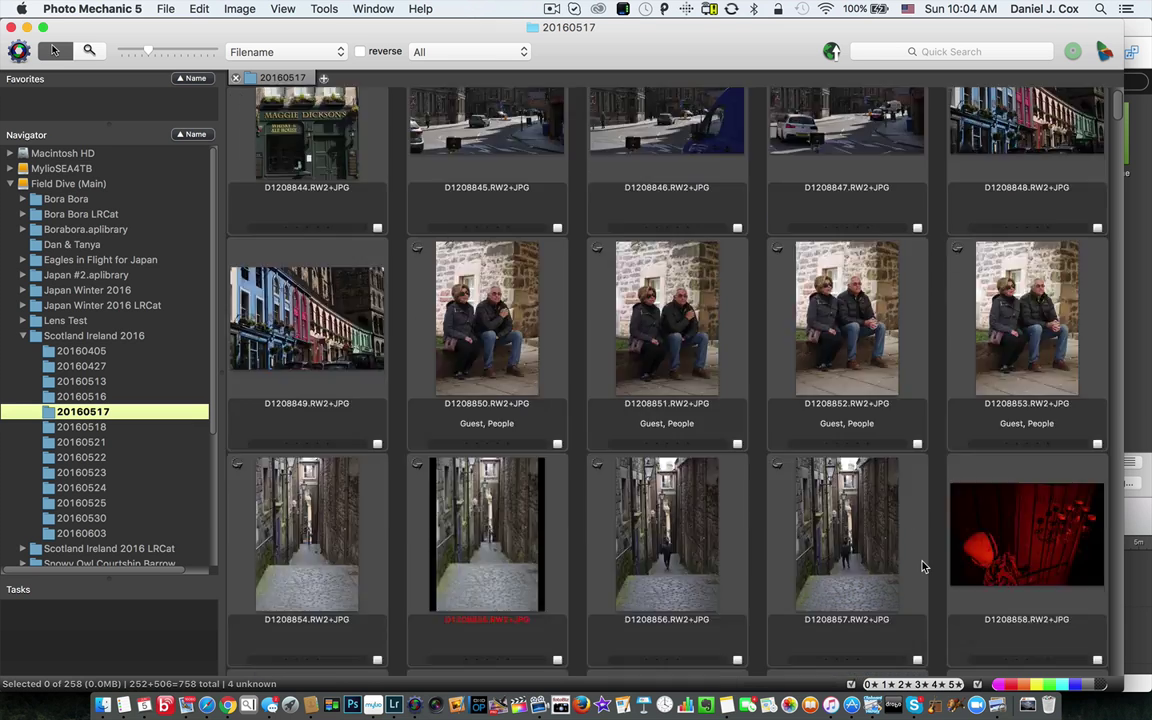
scroll(922, 567, "down", 20)
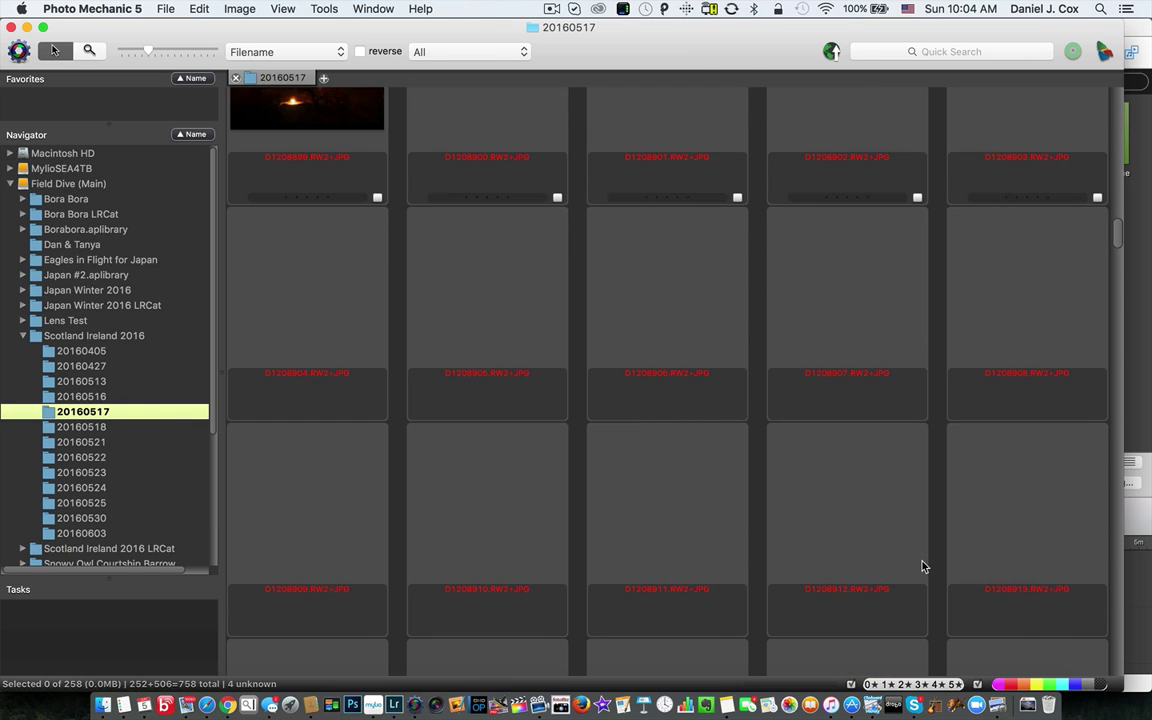
scroll(922, 567, "down", 15)
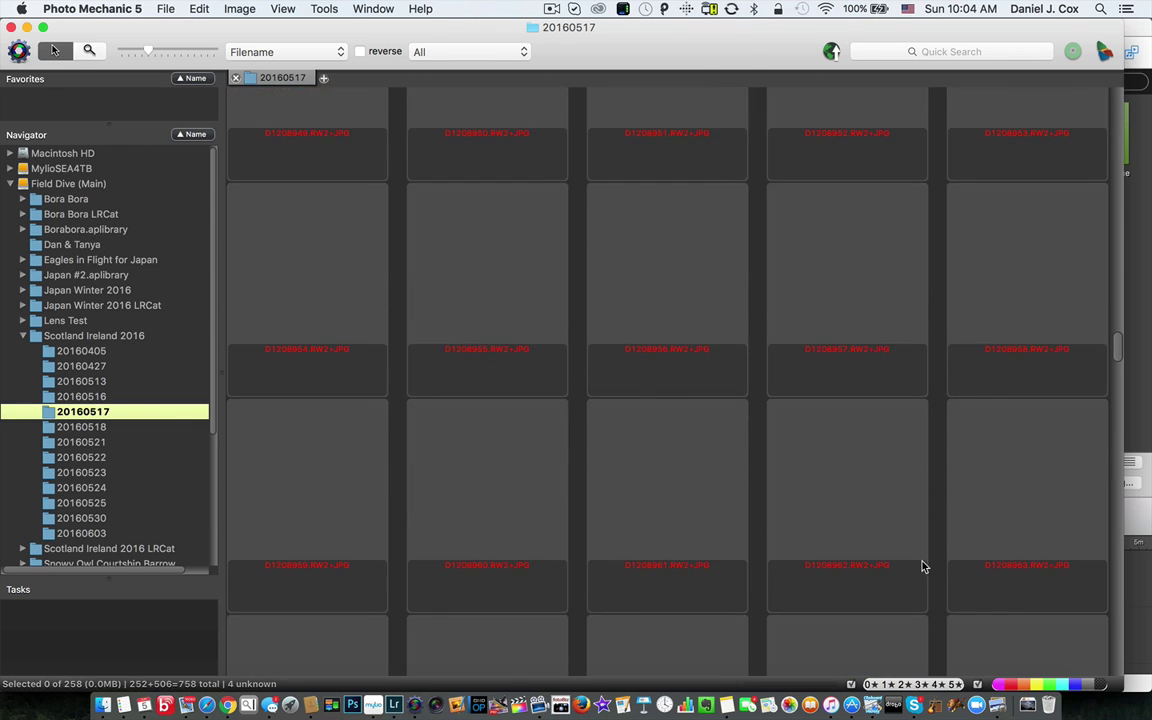
scroll(922, 567, "down", 20)
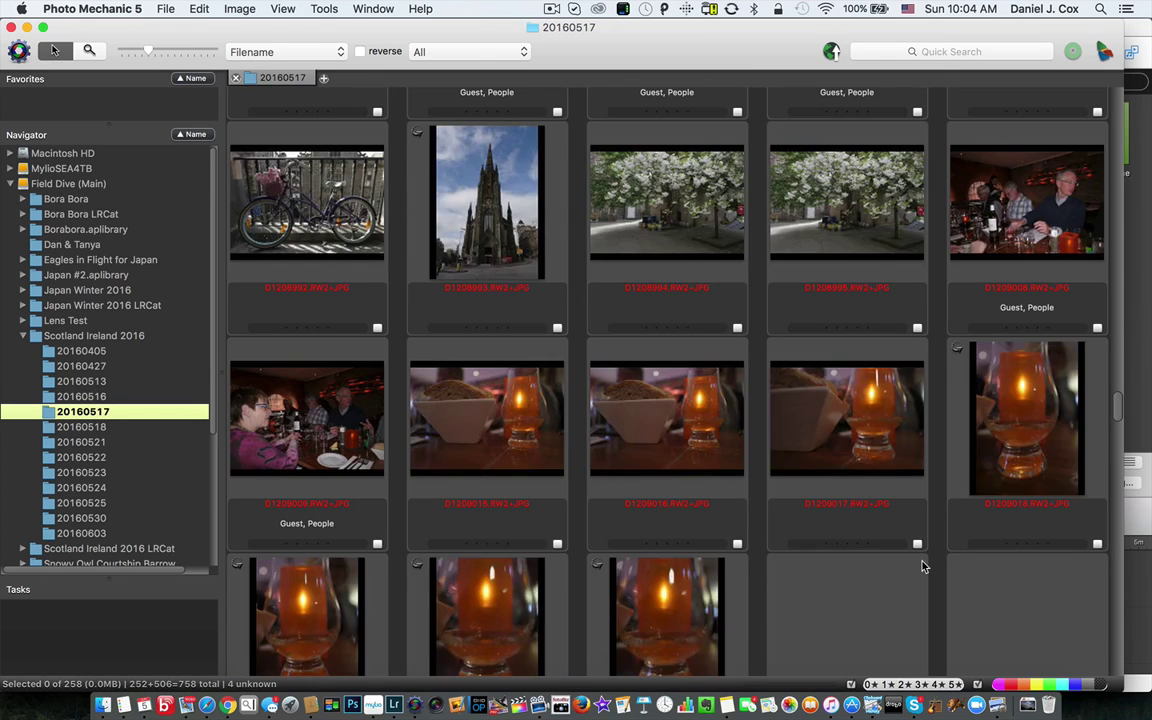
scroll(922, 567, "down", 20)
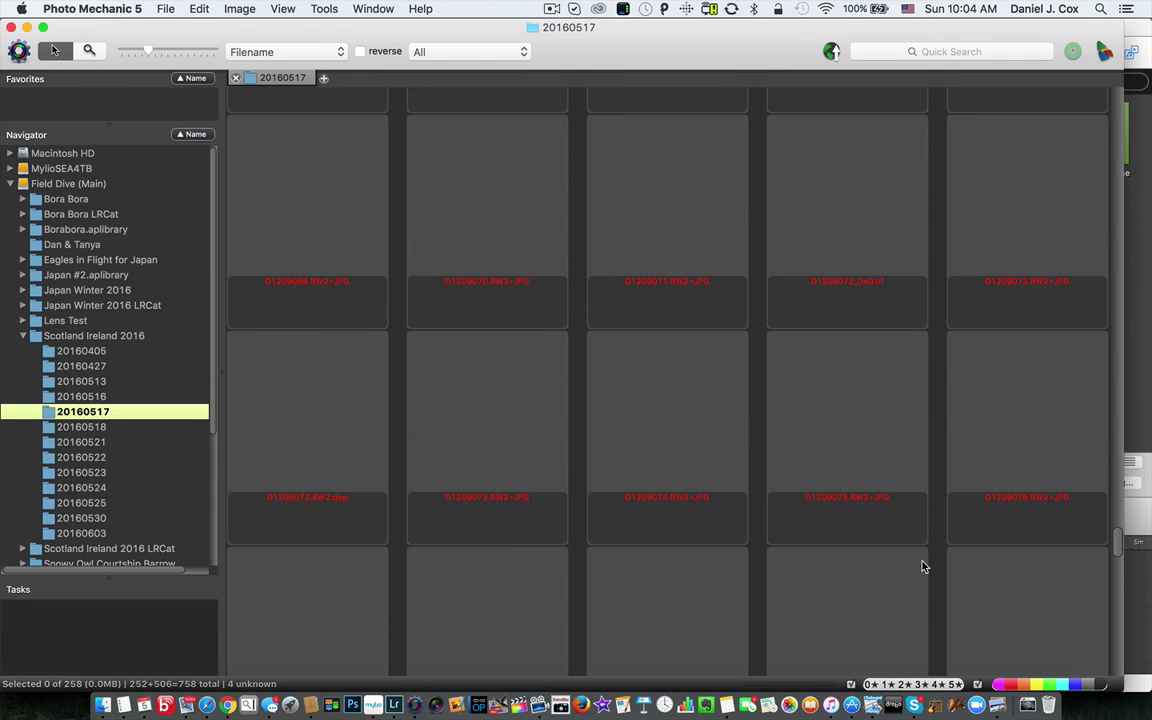
scroll(922, 567, "down", 10)
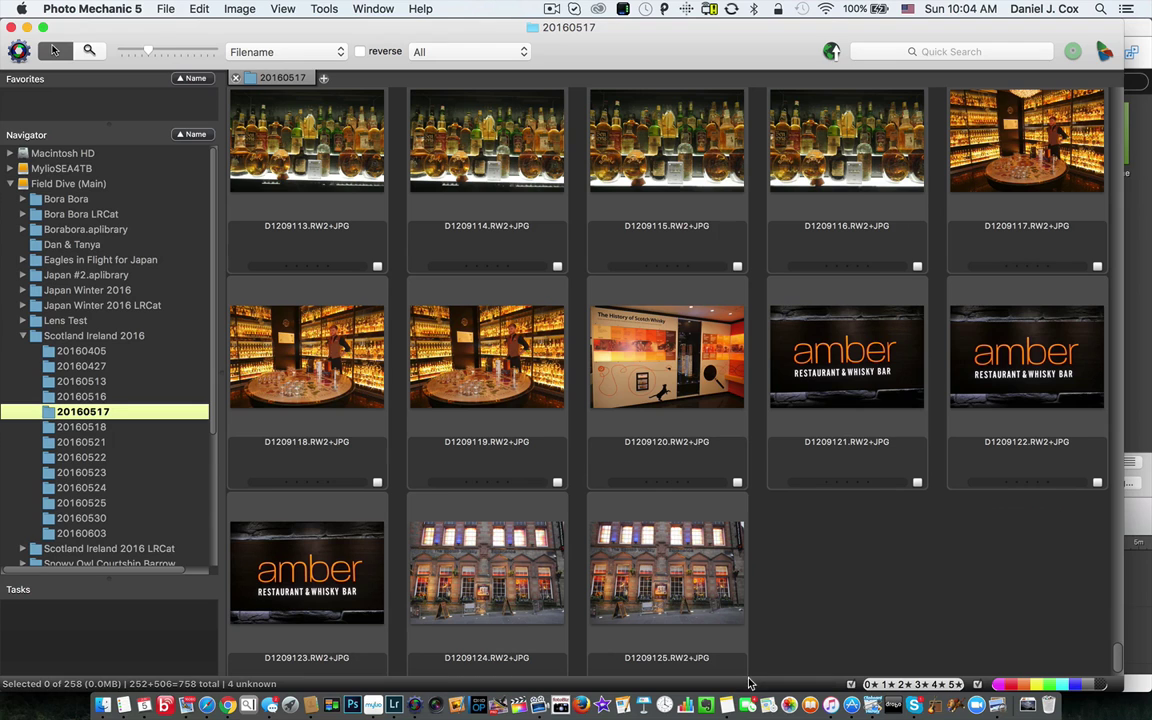
left_click(373, 705)
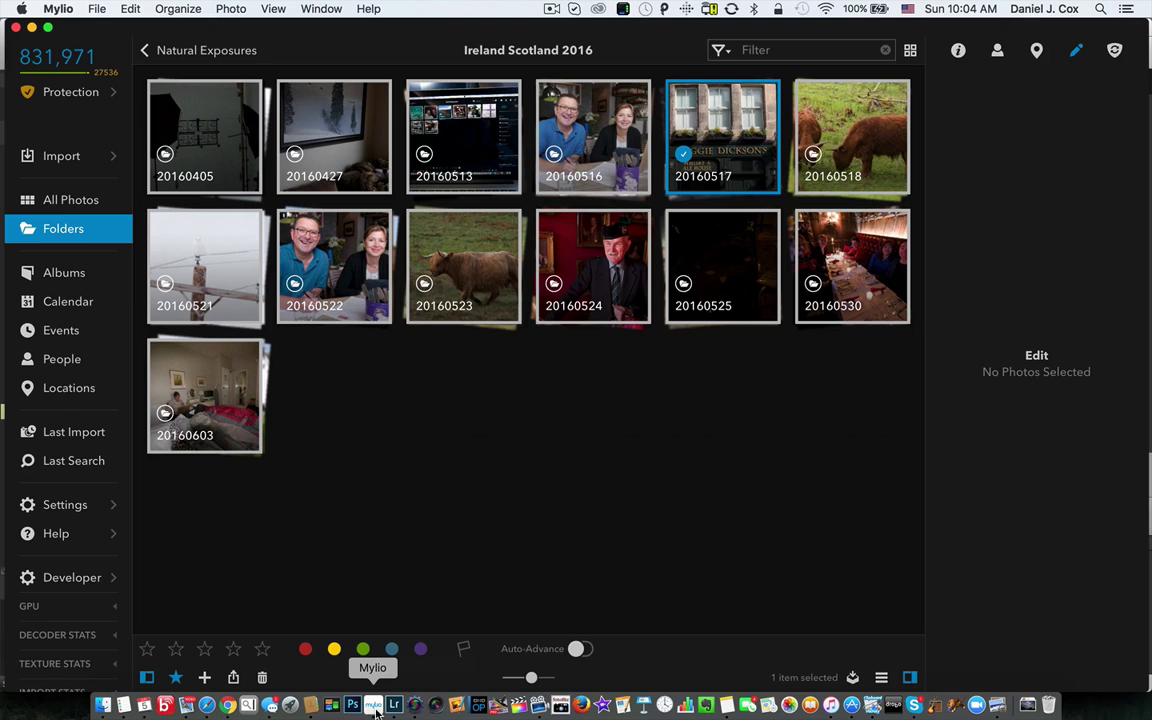
Open Mylio's 20160517 folder and scroll its 259 thumbnails down to the end and back
double_click(729, 133)
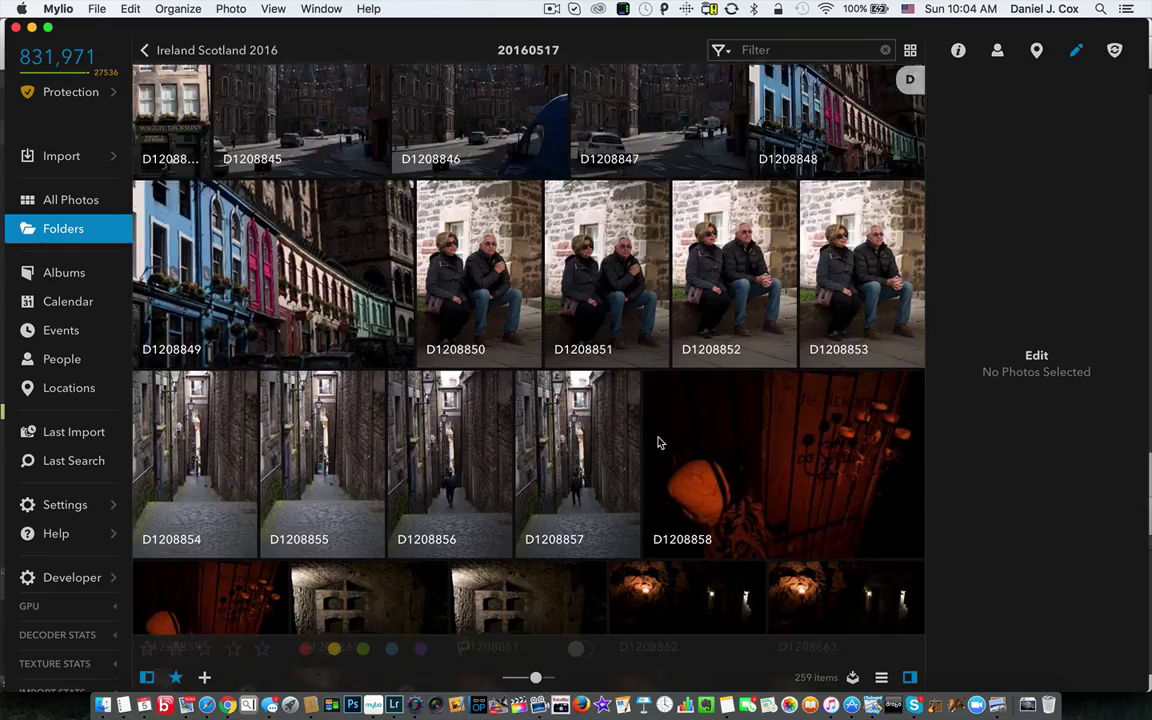
scroll(658, 442, "down", 20)
scroll(658, 442, "down", 20)
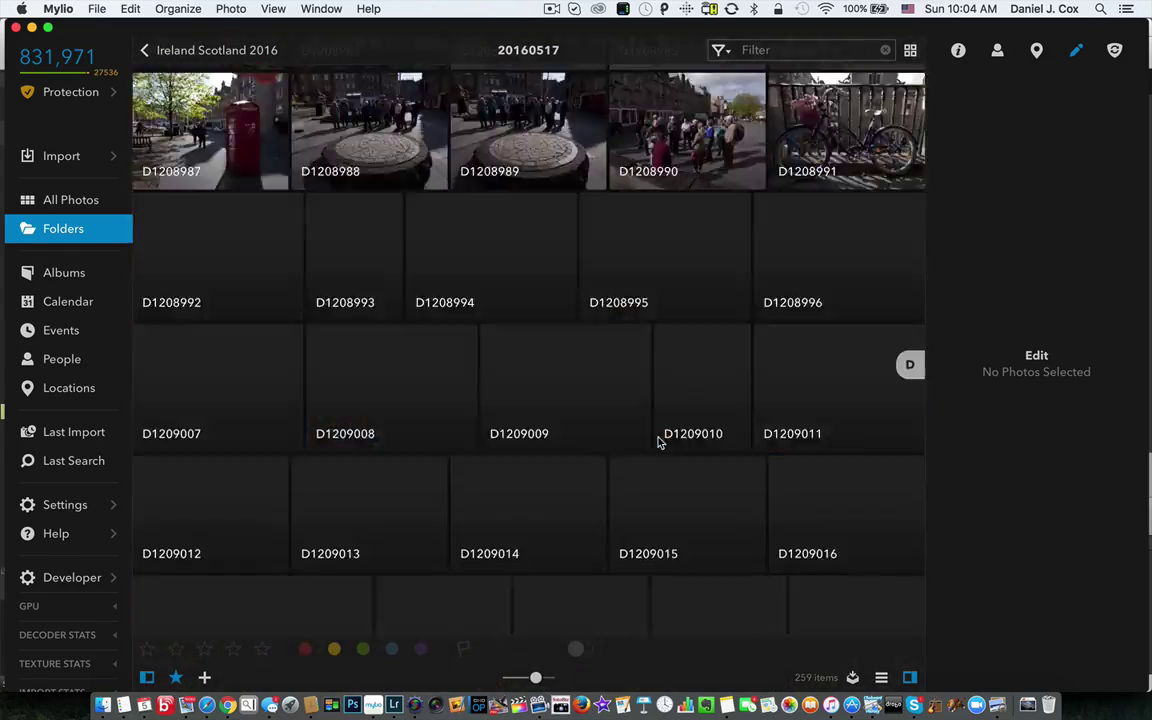
scroll(658, 442, "down", 15)
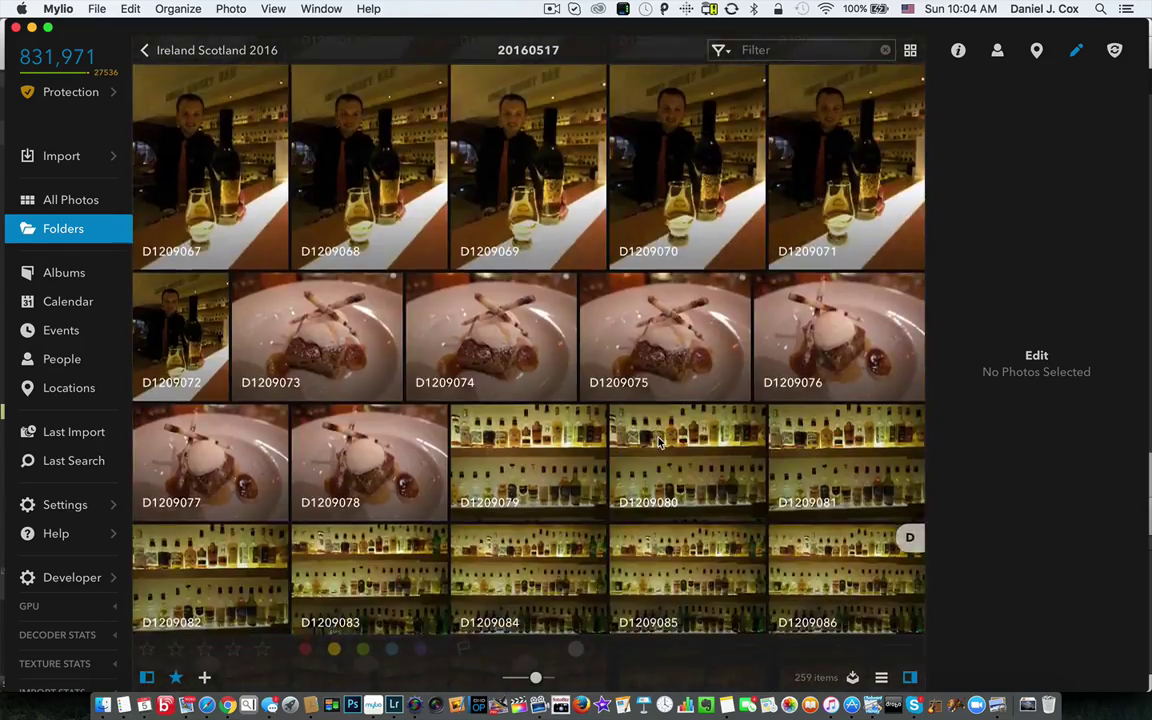
scroll(658, 442, "up", 20)
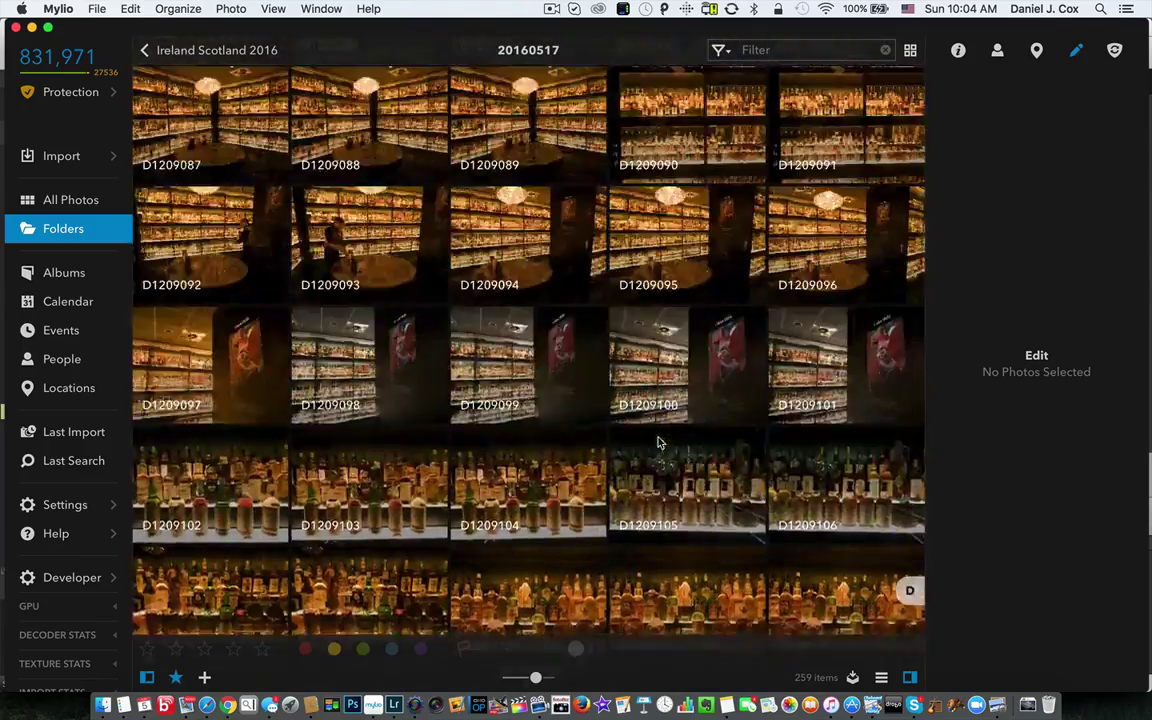
scroll(658, 442, "up", 20)
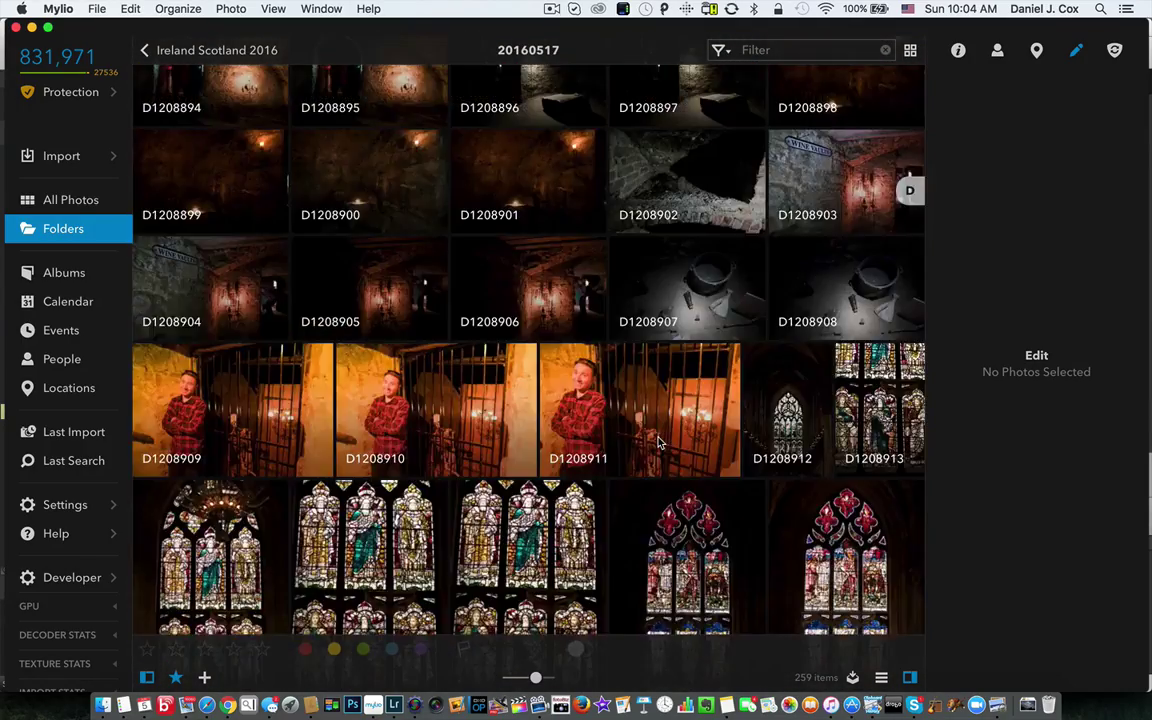
scroll(658, 442, "down", 4)
scroll(658, 442, "down", 15)
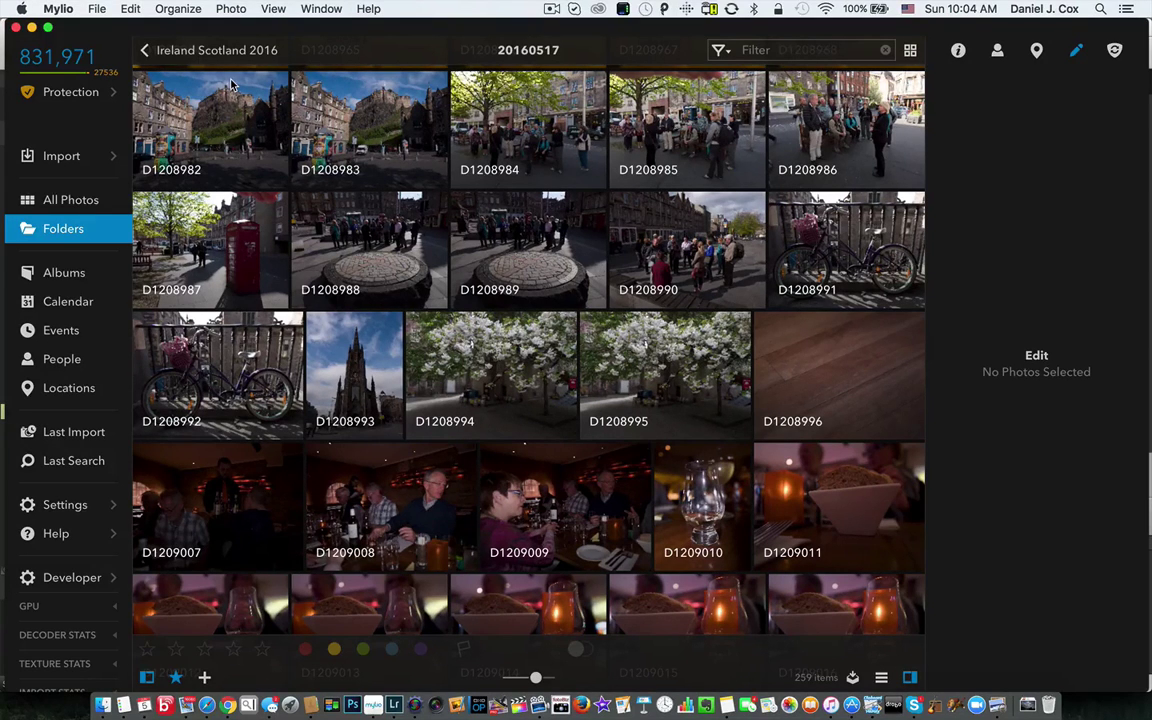
Switch to Lightroom and scroll the 254-photo 20160517 Library grid down and back up
left_click(395, 707)
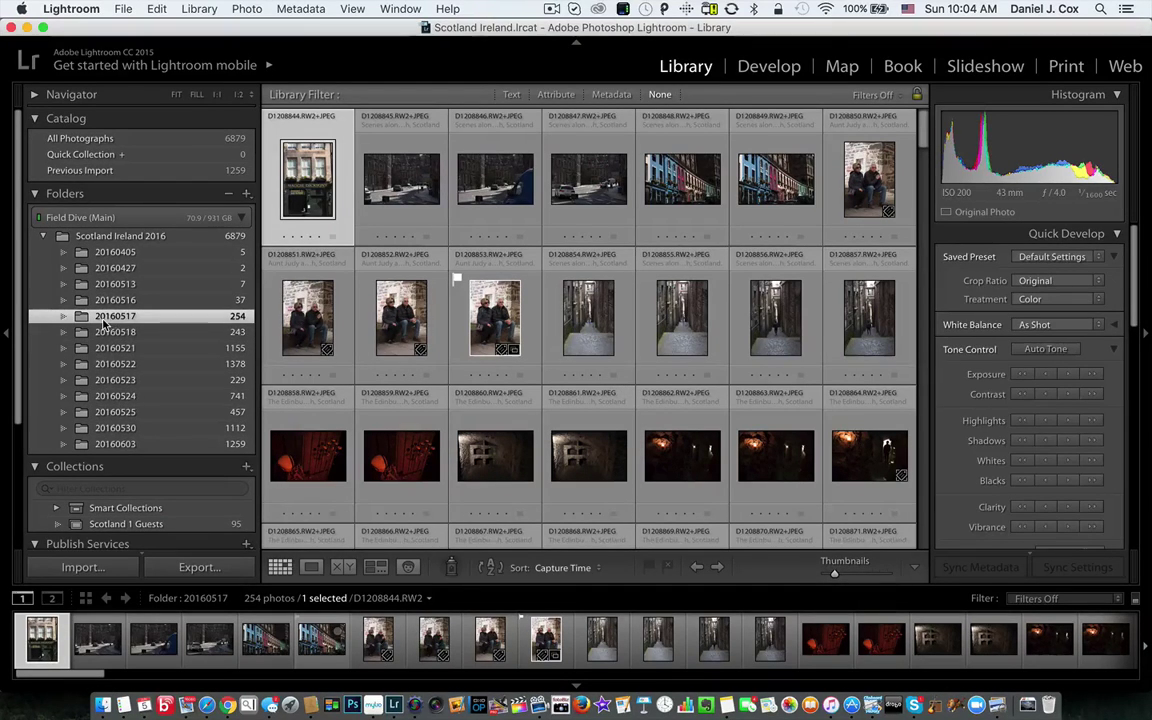
scroll(668, 337, "down", 20)
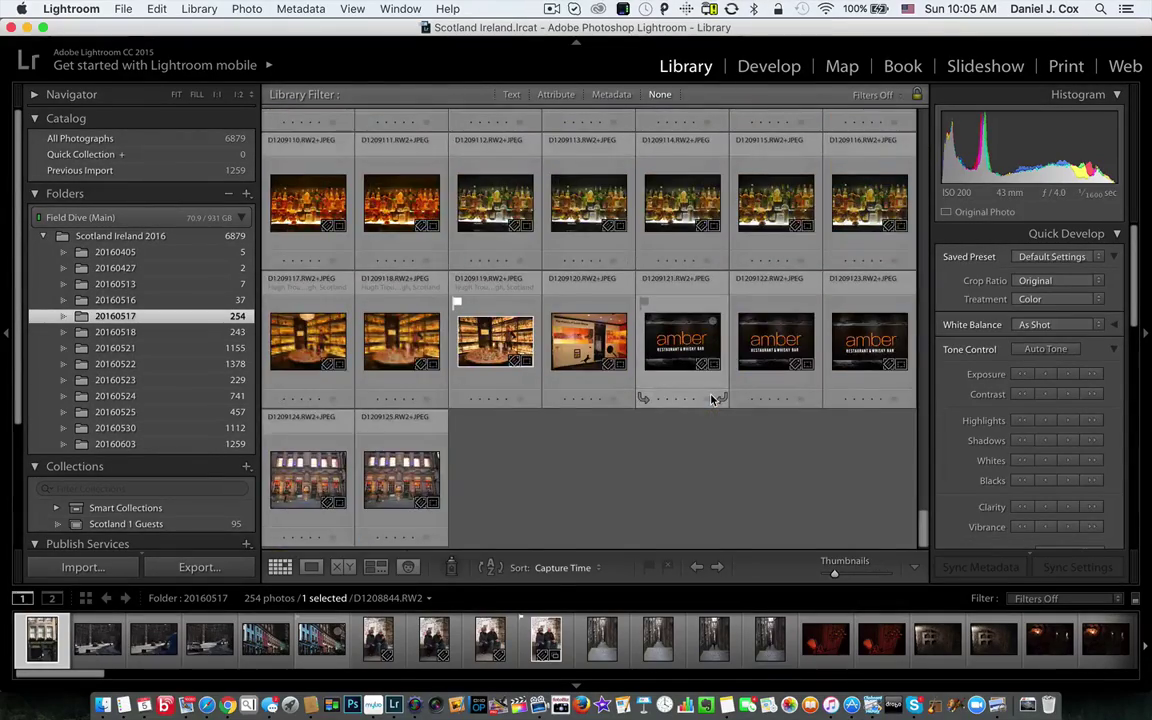
scroll(712, 399, "up", 20)
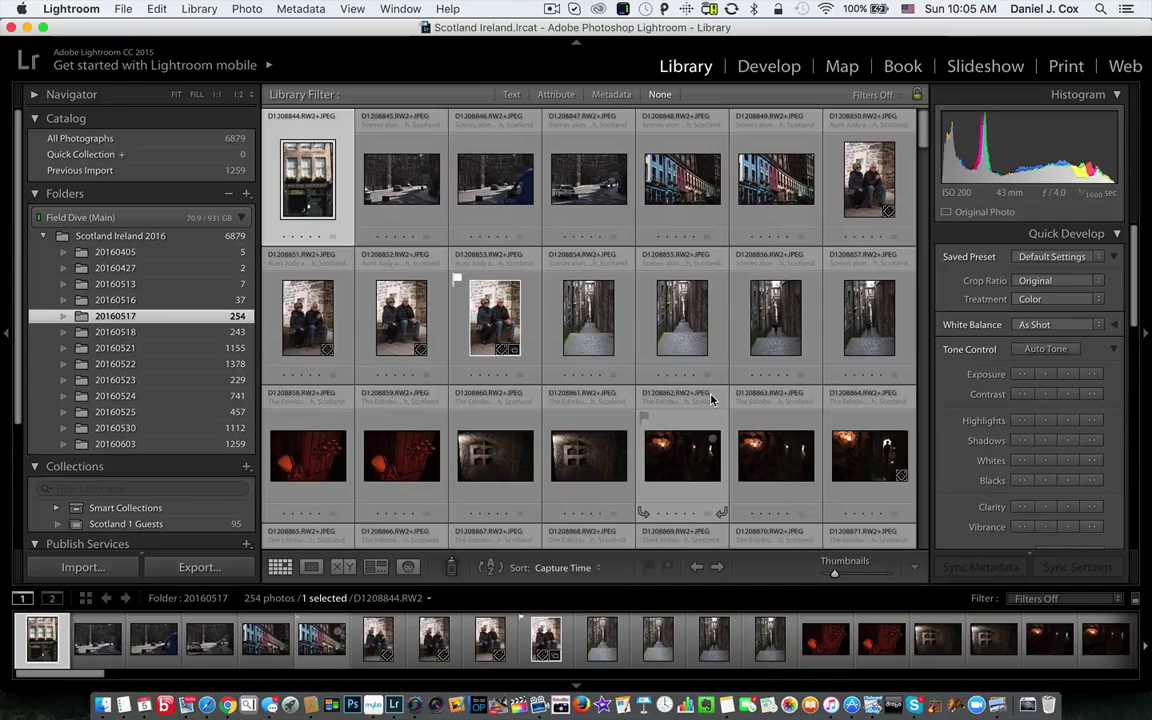
Select folder 20160521 in Lightroom and scroll down through its 1155 thumbnails
left_click(127, 349)
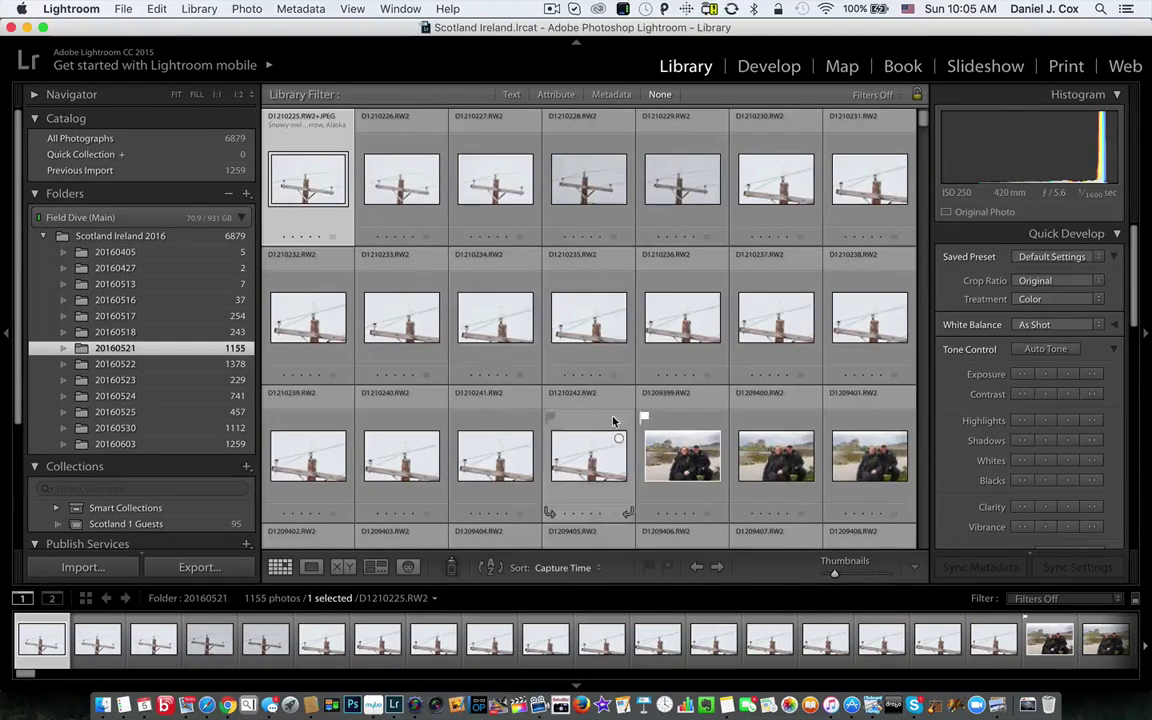
scroll(615, 415, "down", 2)
scroll(613, 420, "down", 15)
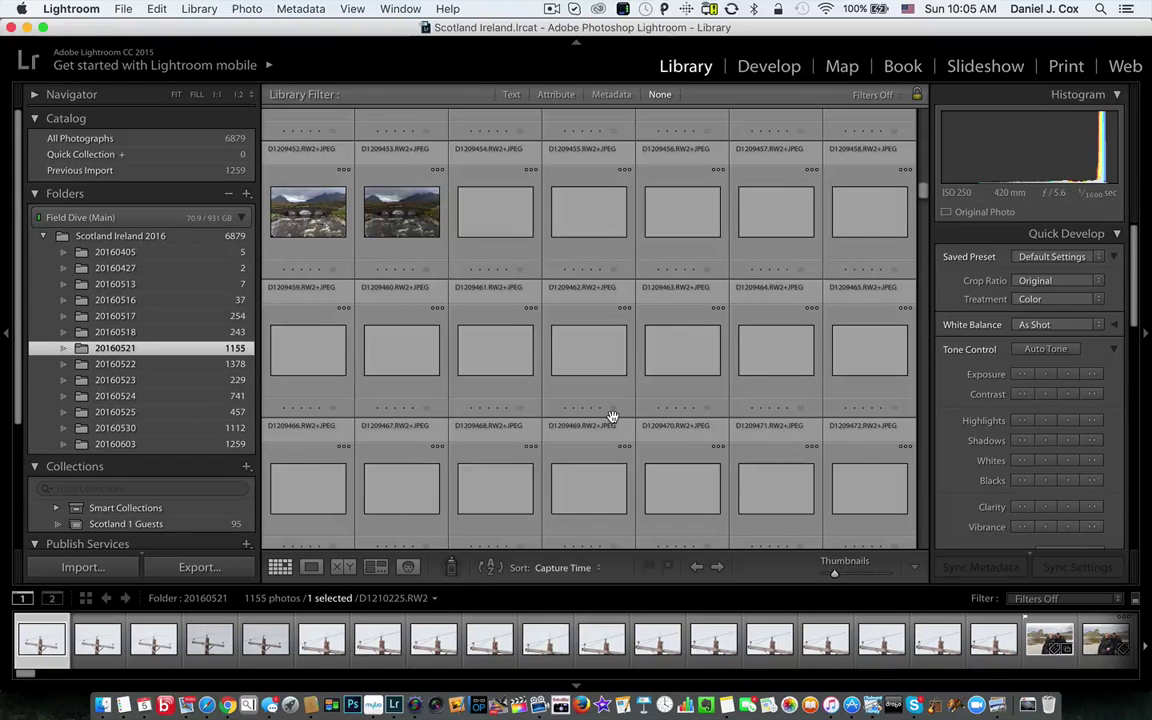
scroll(613, 418, "down", 3)
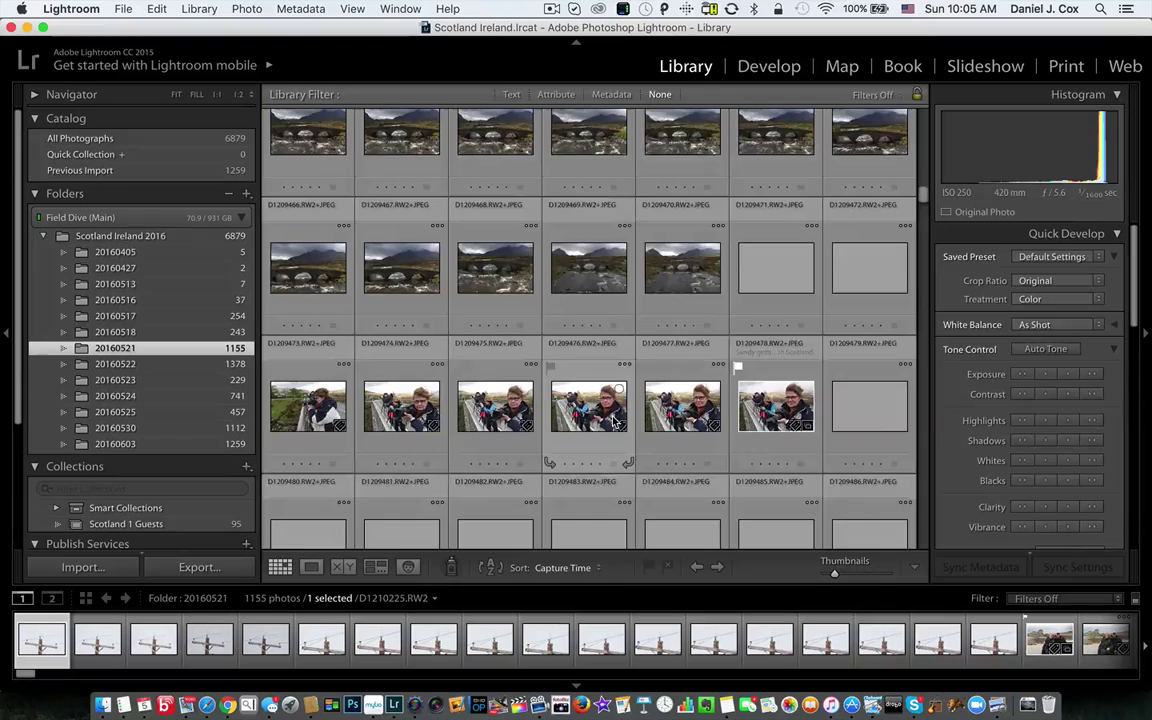
scroll(613, 420, "down", 7)
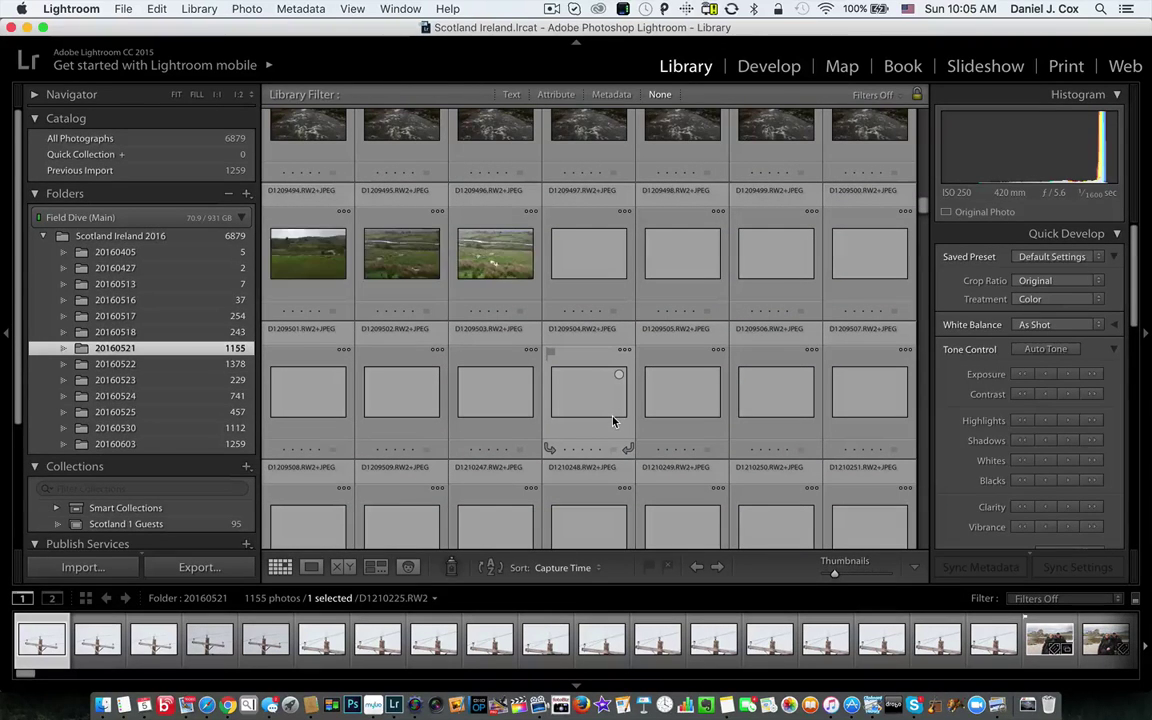
scroll(613, 420, "down", 5)
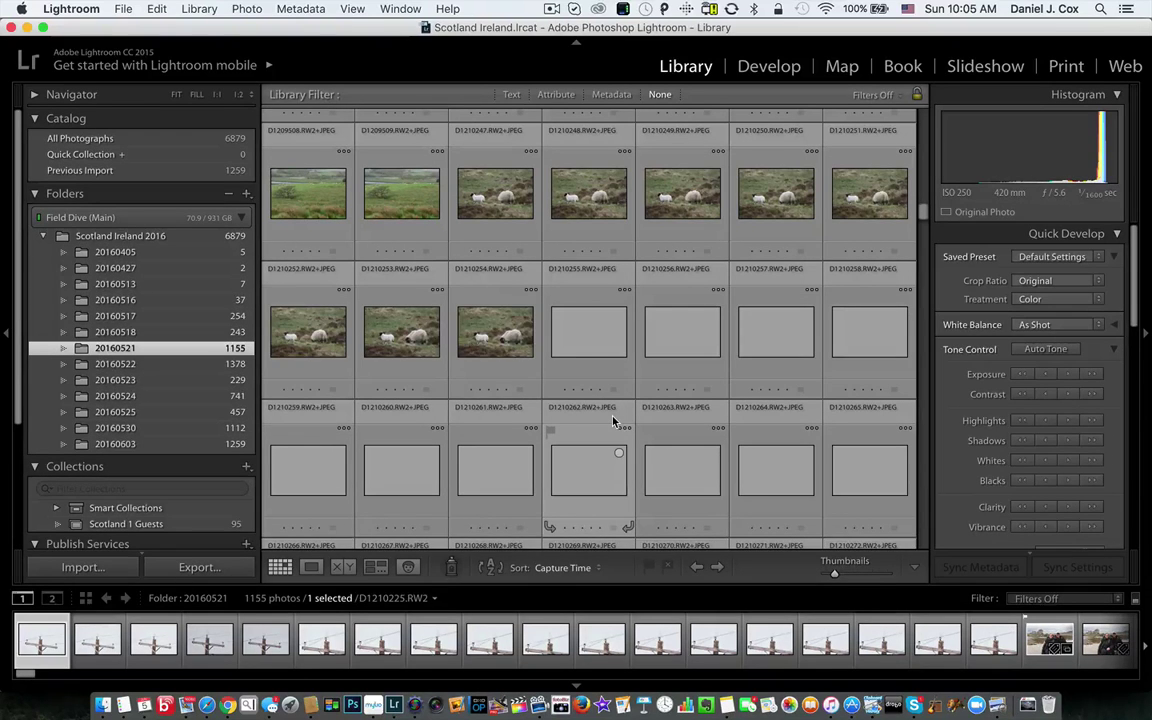
scroll(613, 421, "down", 5)
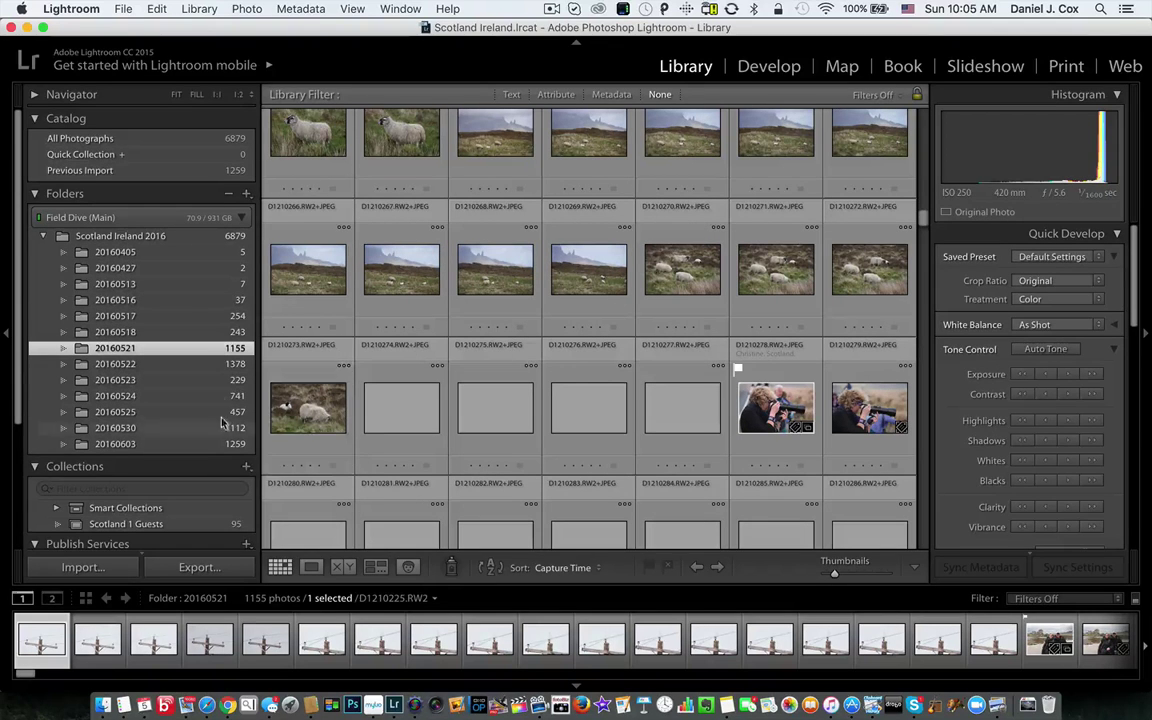
scroll(686, 404, "down", 10)
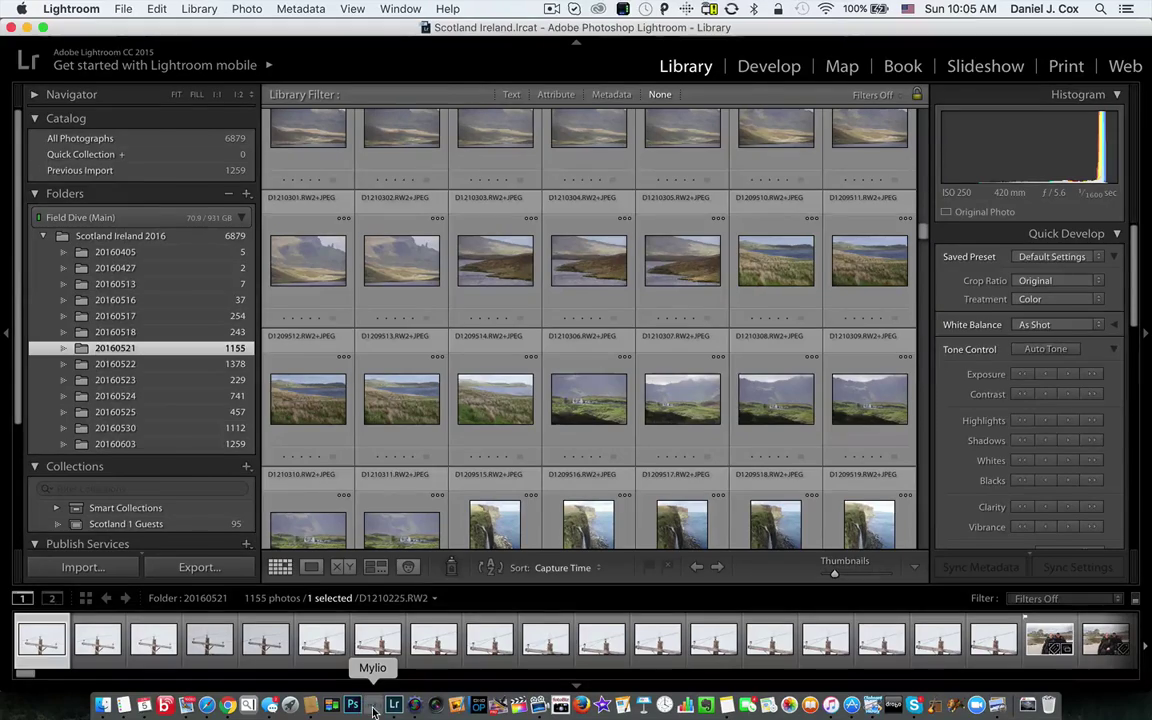
In Mylio, go back to Ireland Scotland 2016, open 20160521 and start scrolling its 1,155 photos
left_click(373, 705)
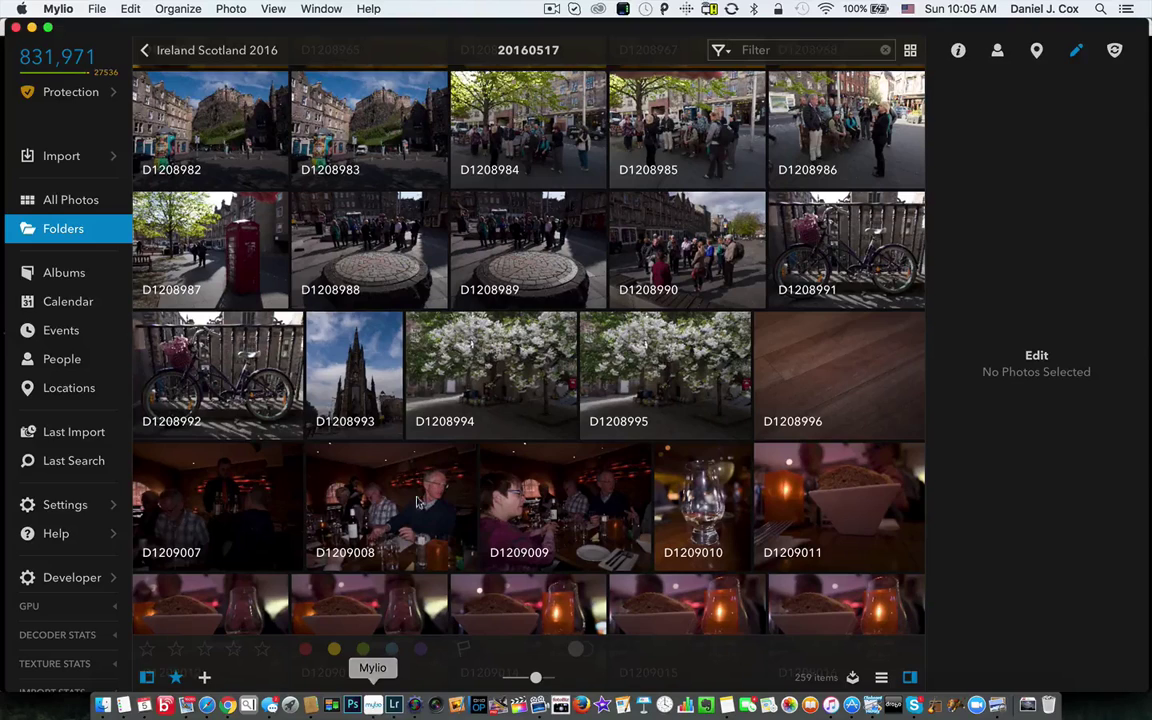
left_click(216, 52)
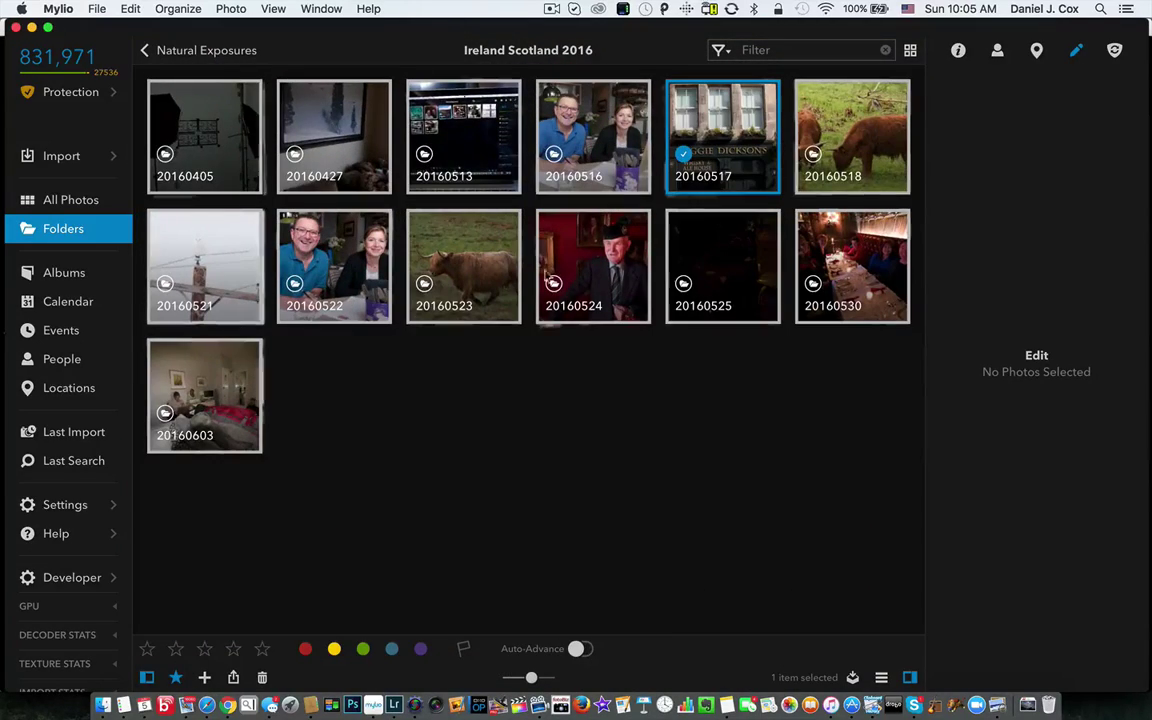
double_click(205, 265)
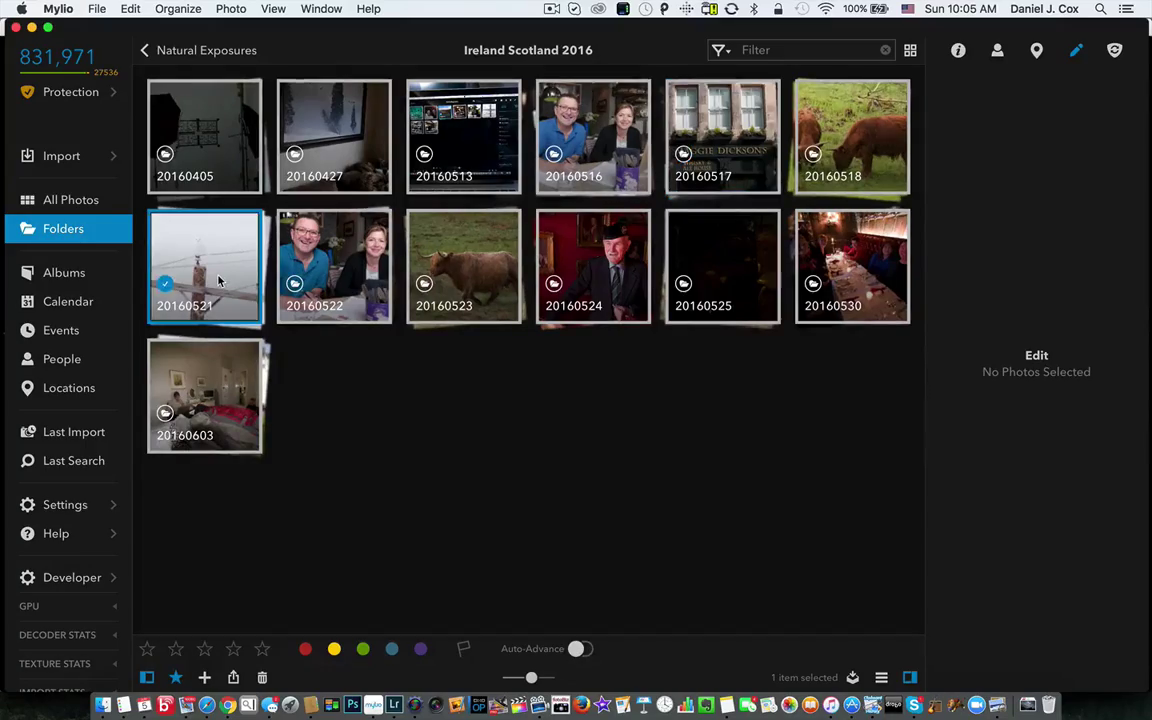
scroll(545, 388, "down", 20)
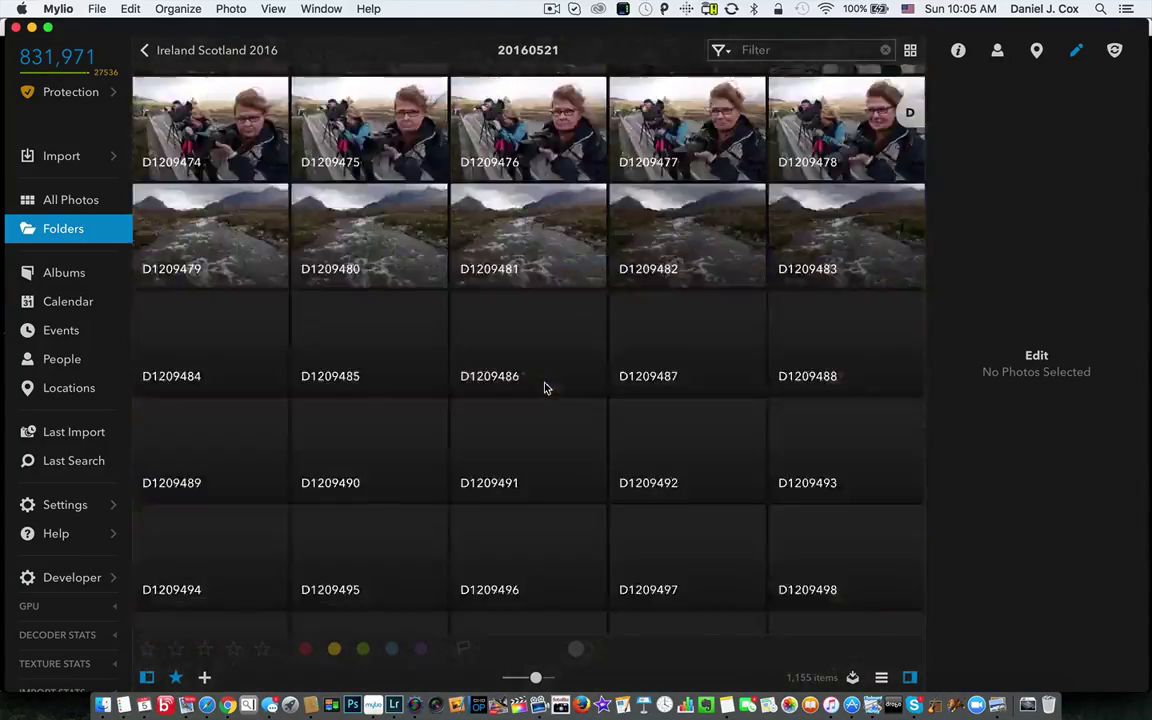
scroll(545, 388, "down", 18)
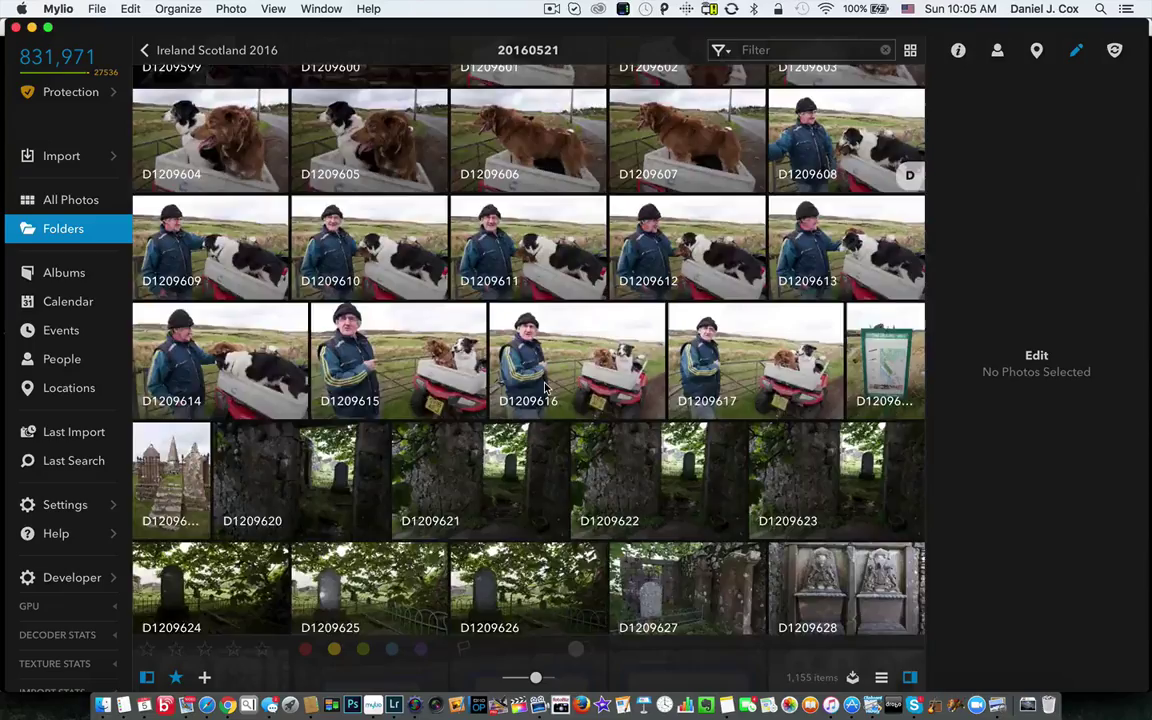
scroll(545, 388, "down", 20)
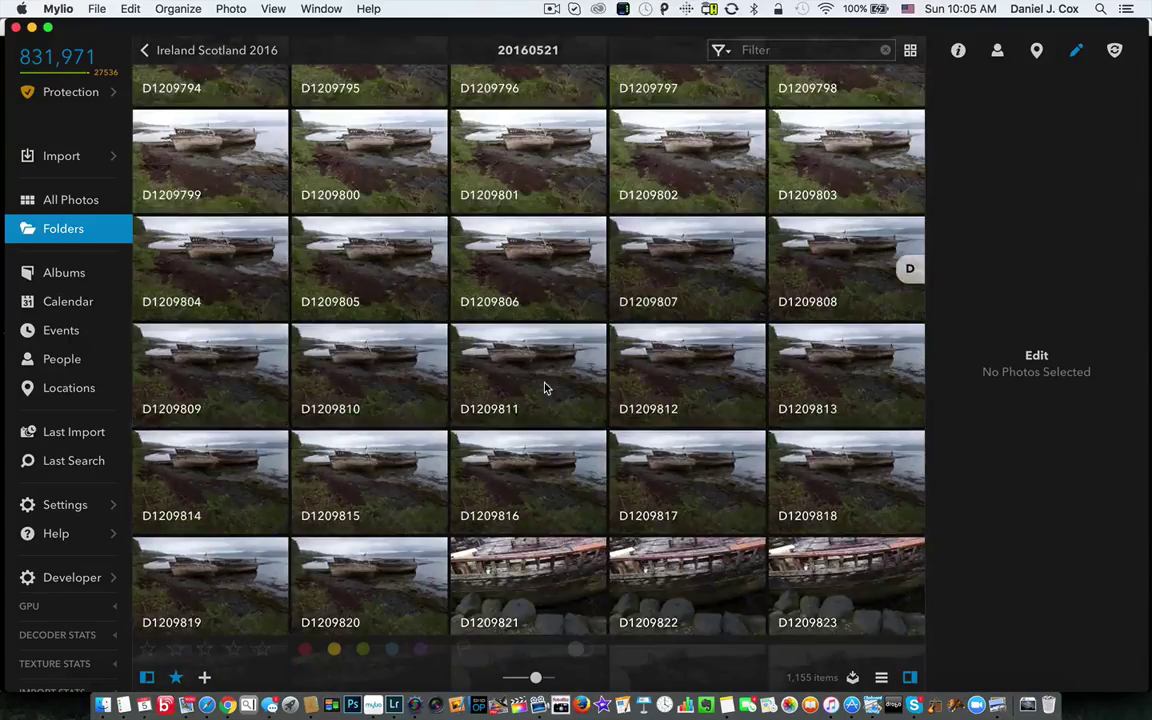
scroll(545, 388, "up", 20)
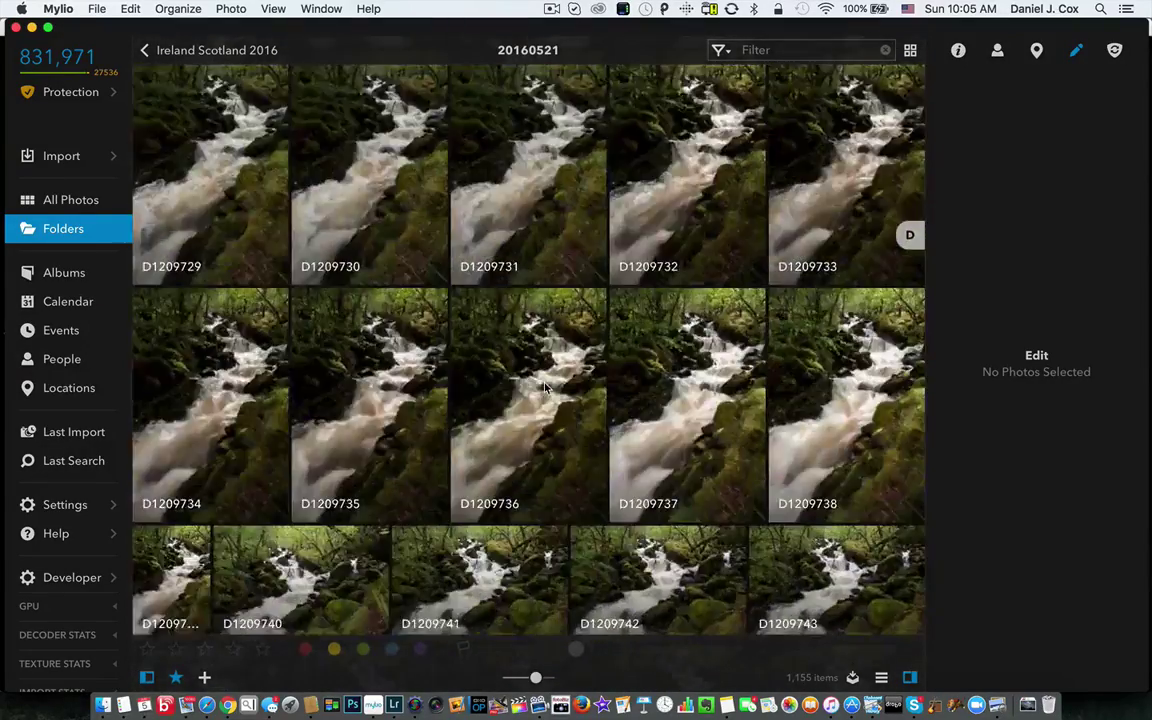
scroll(545, 388, "down", 20)
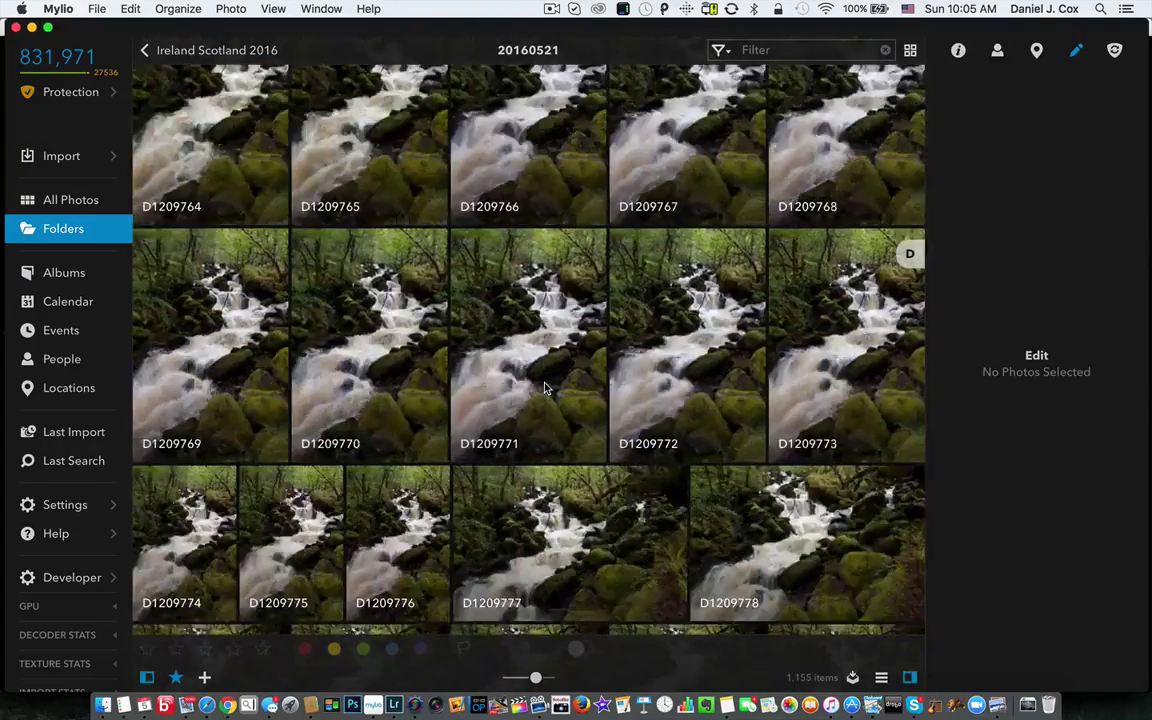
scroll(545, 388, "down", 20)
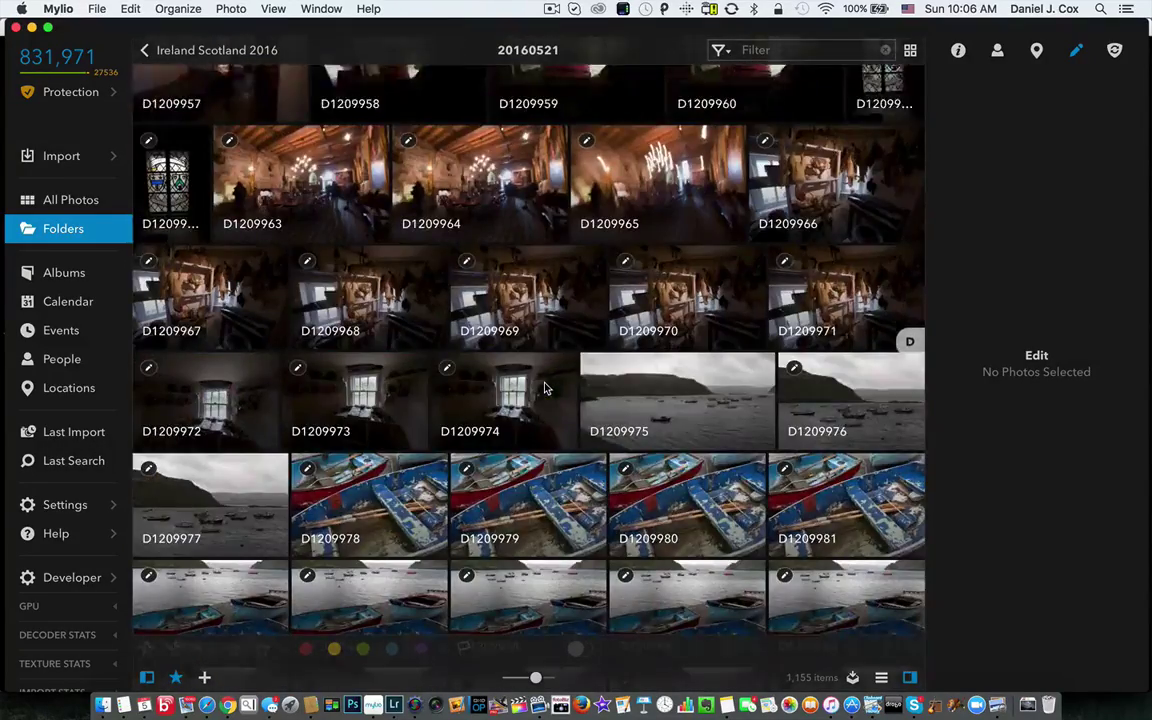
Scroll to the end of Mylio's 20160521 grid, then show 20160521 in Photo Mechanic 5
scroll(545, 388, "down", 12)
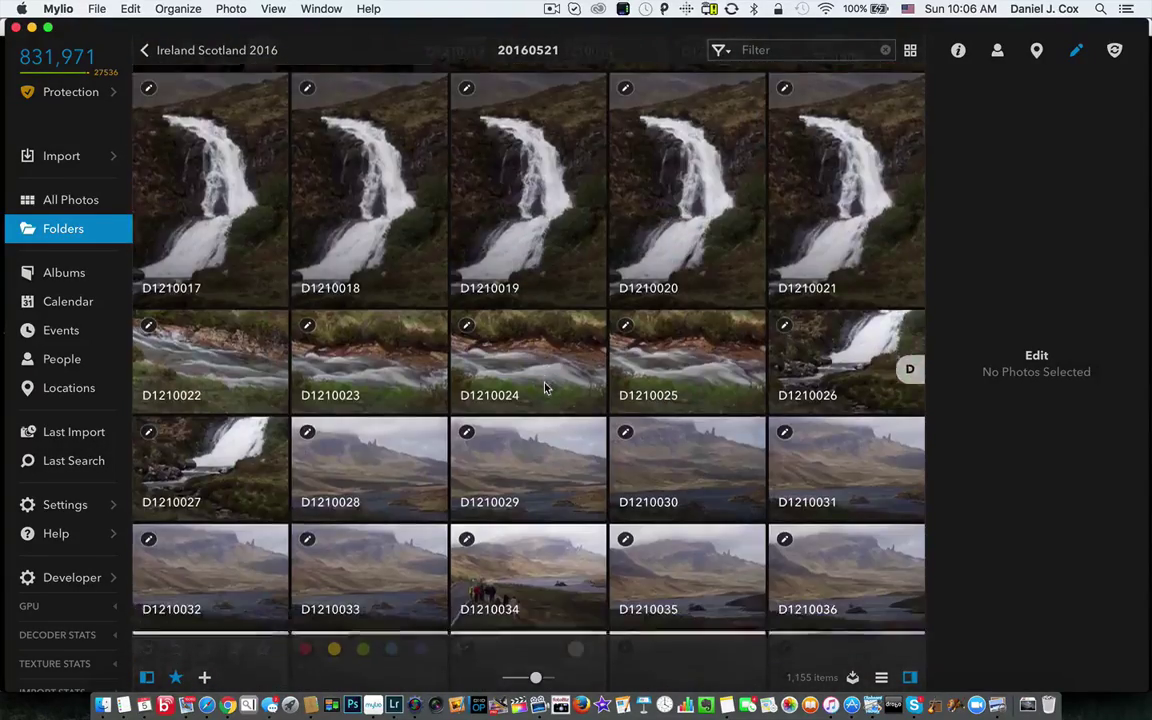
scroll(545, 388, "down", 20)
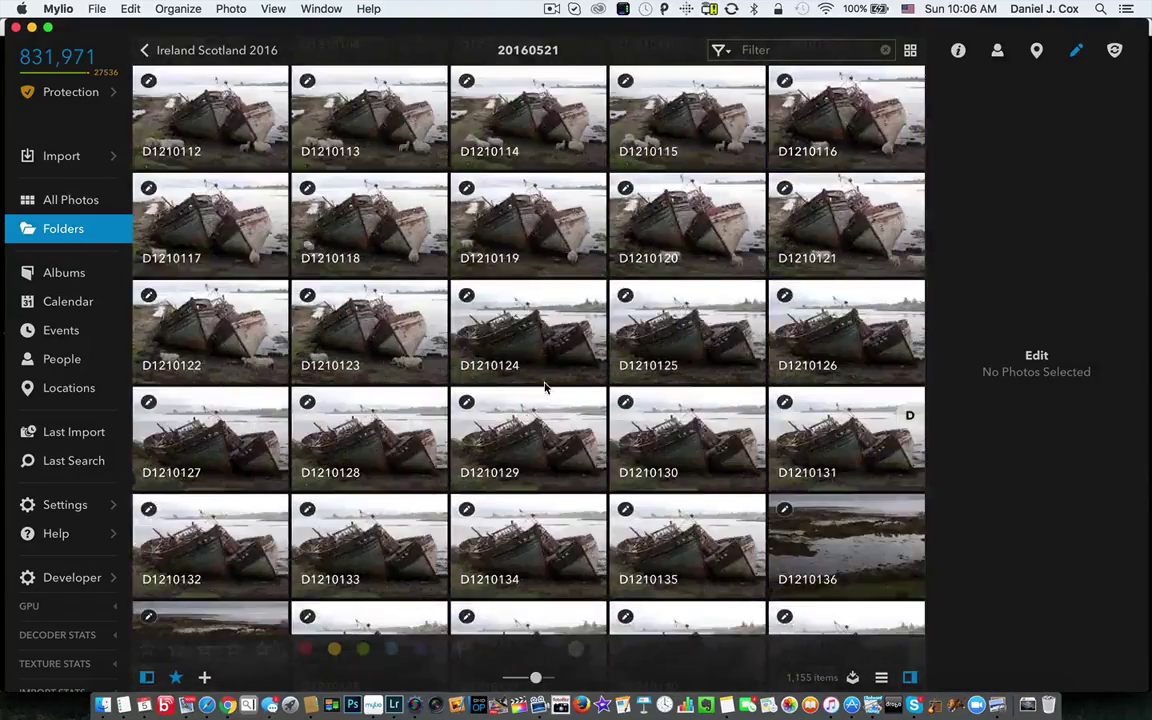
scroll(545, 388, "down", 20)
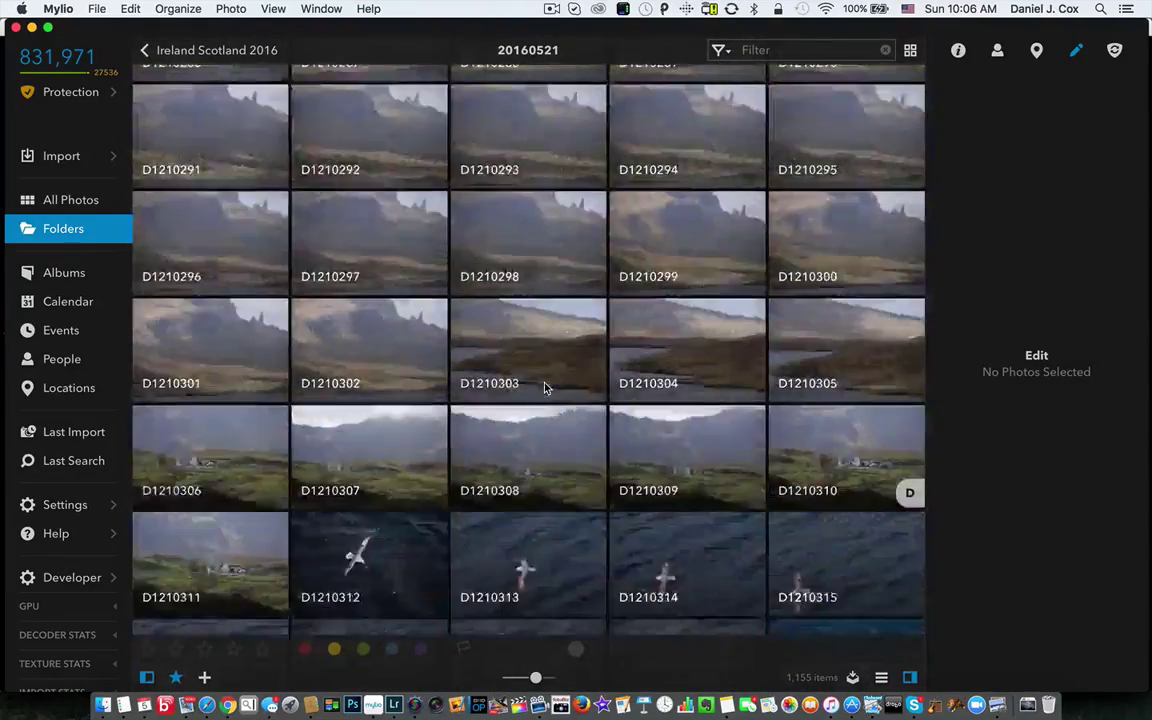
scroll(545, 388, "down", 20)
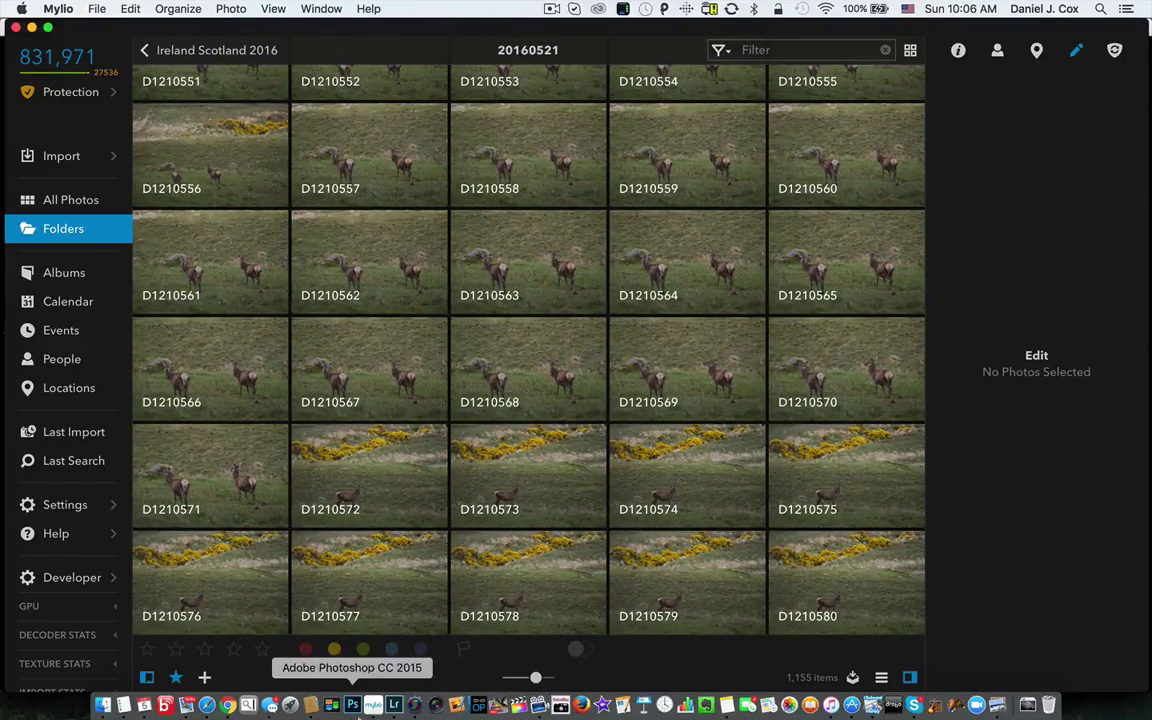
left_click(418, 706)
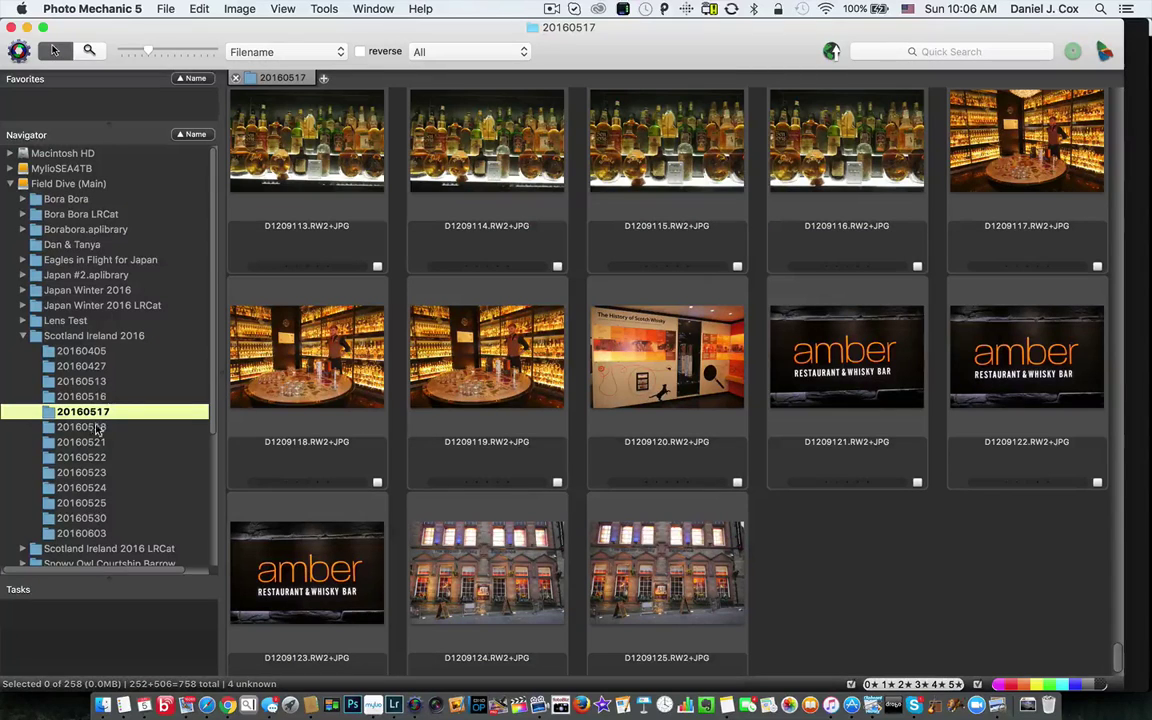
left_click(88, 442)
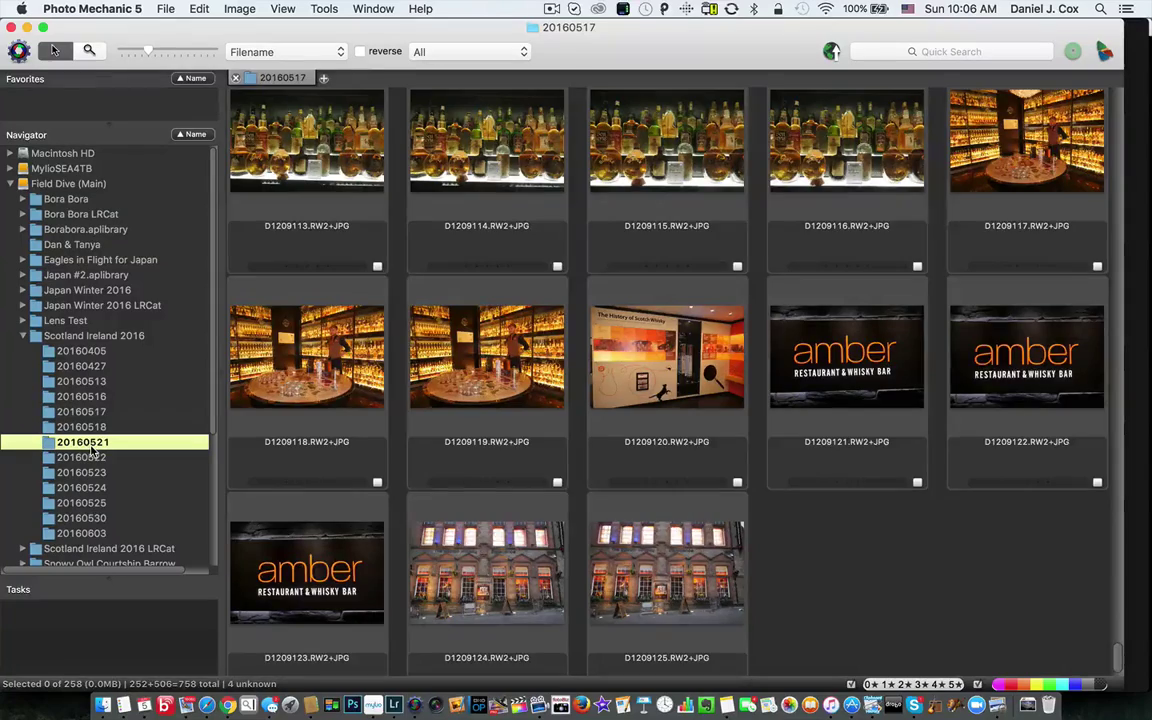
Scroll down through the first pages of the 20160521 contact sheet's 1155 thumbnails
scroll(680, 489, "down", 5)
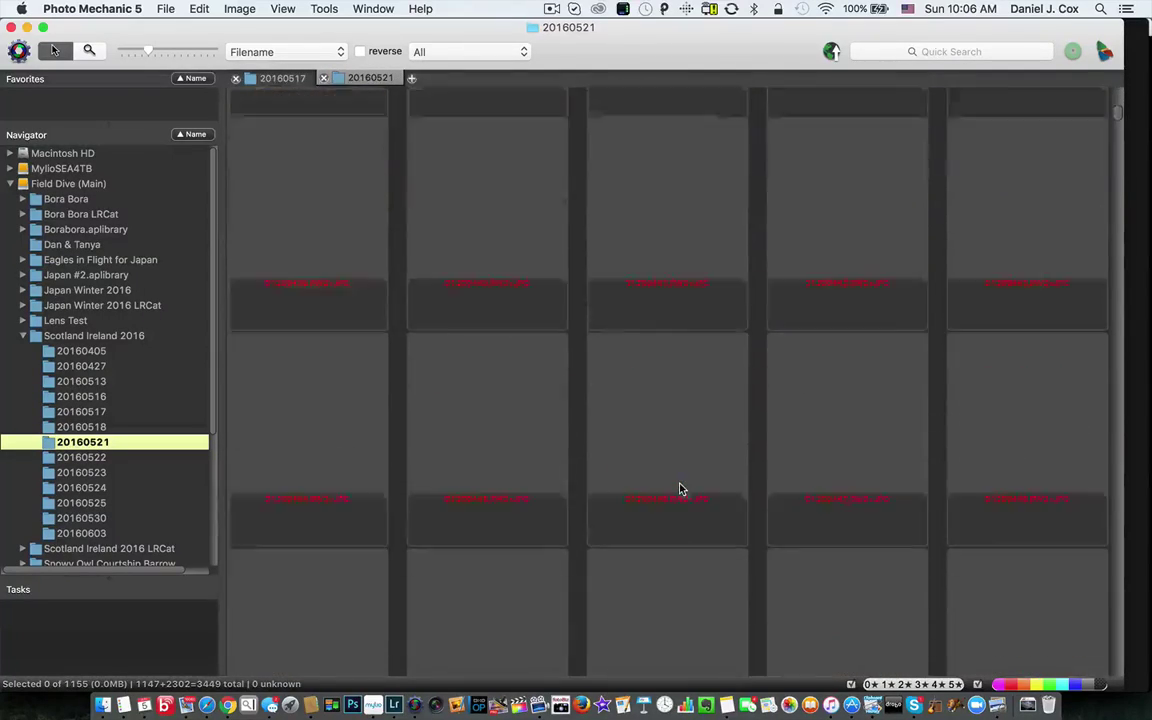
scroll(680, 489, "down", 10)
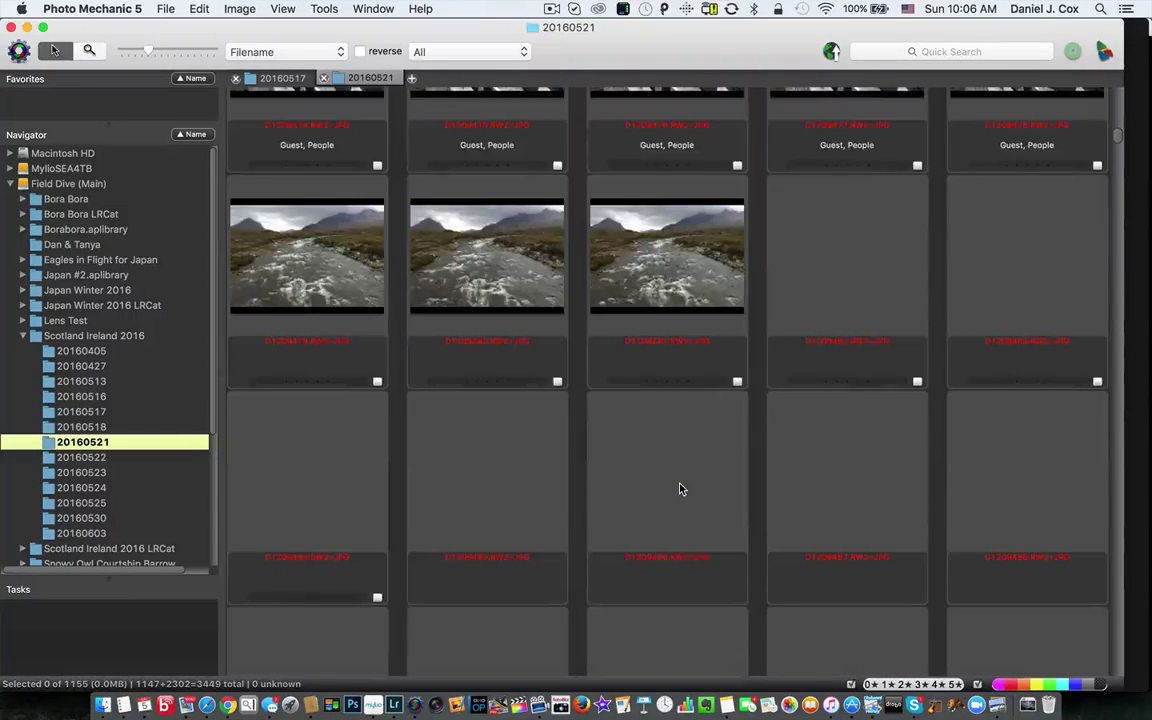
scroll(680, 489, "down", 10)
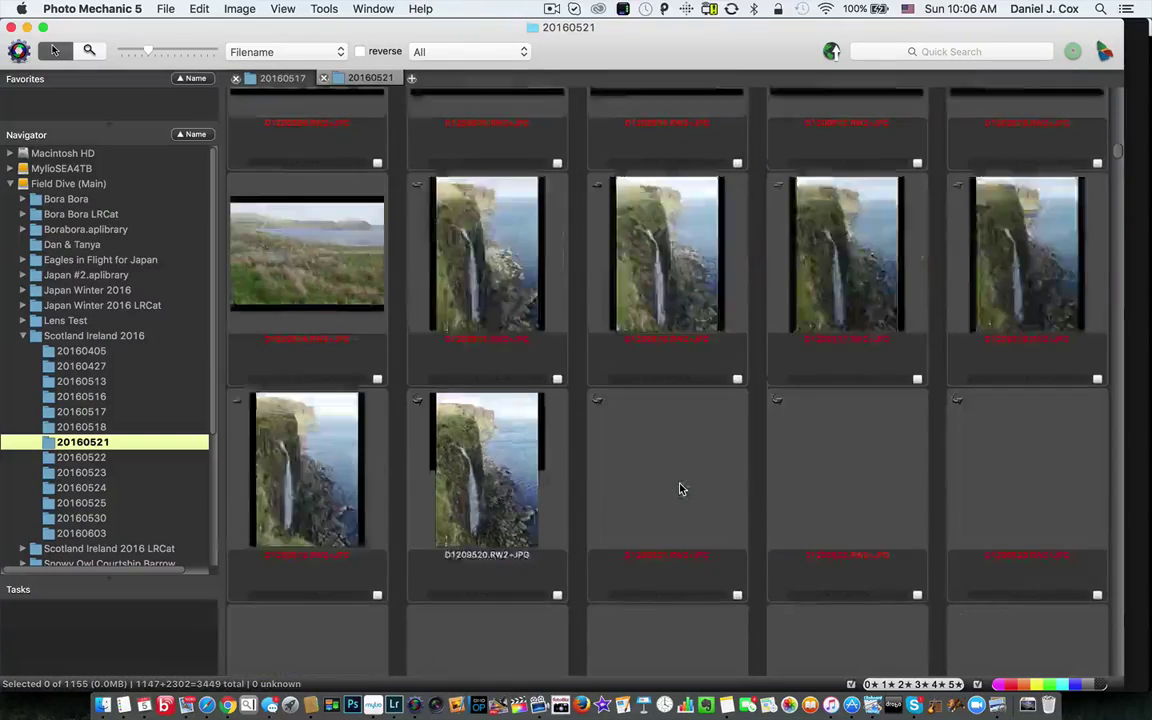
scroll(680, 489, "down", 10)
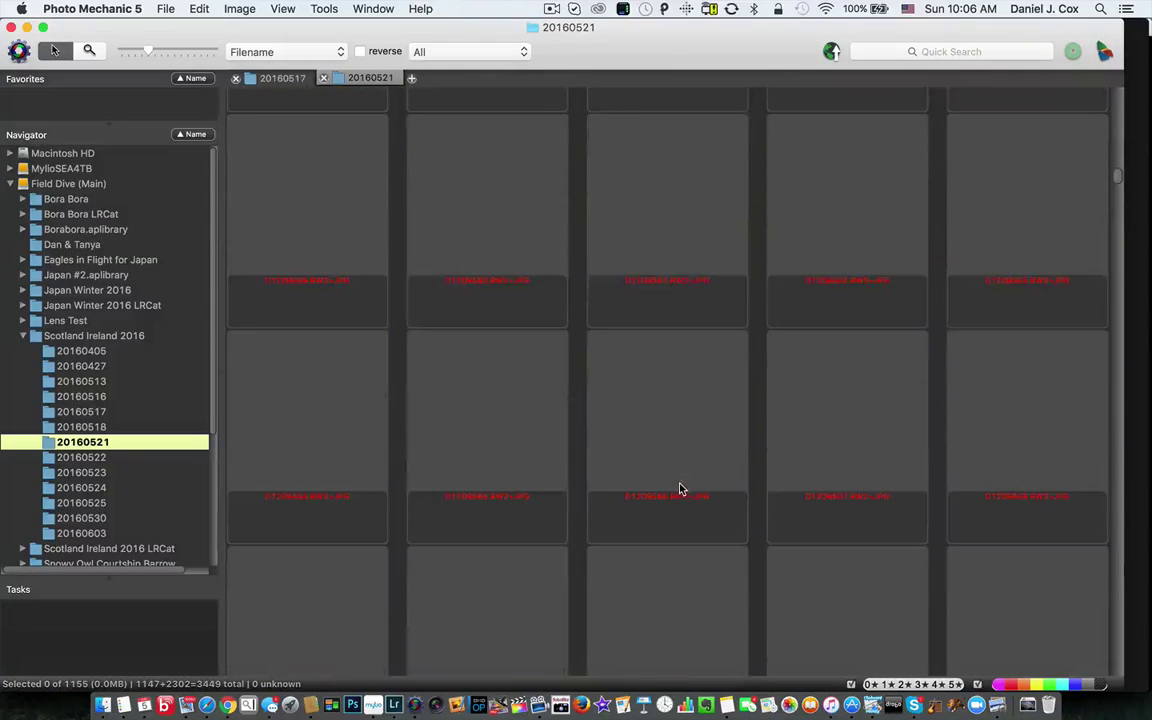
scroll(680, 489, "down", 10)
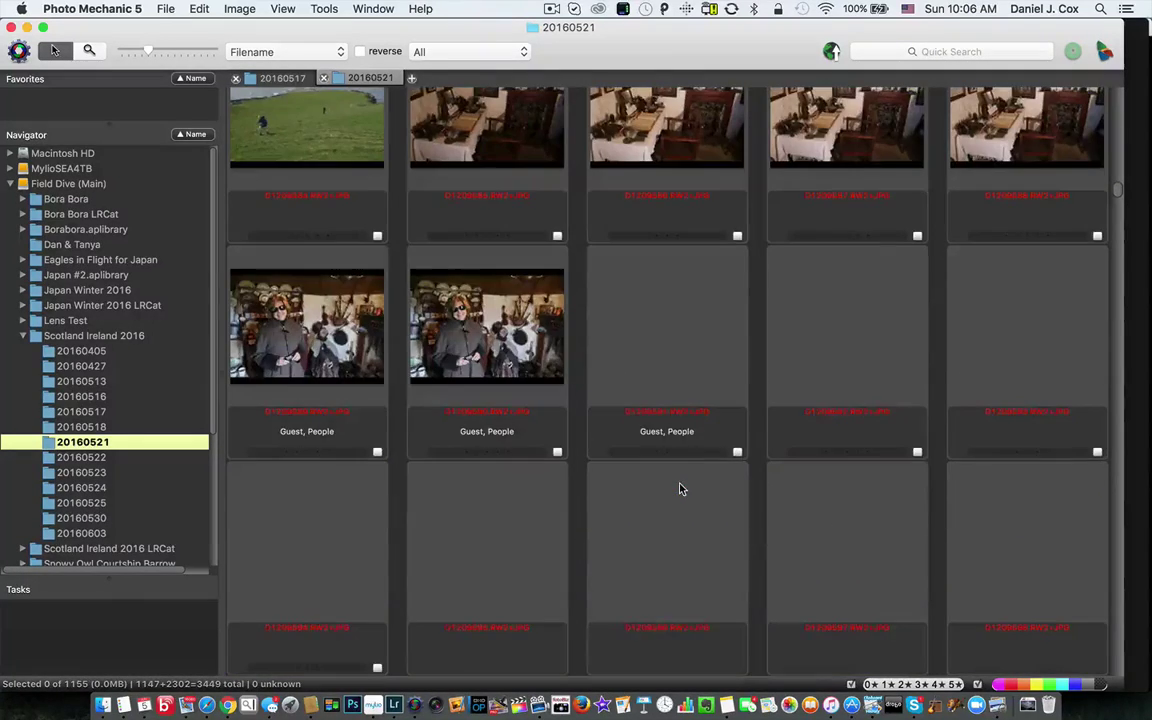
scroll(680, 489, "down", 5)
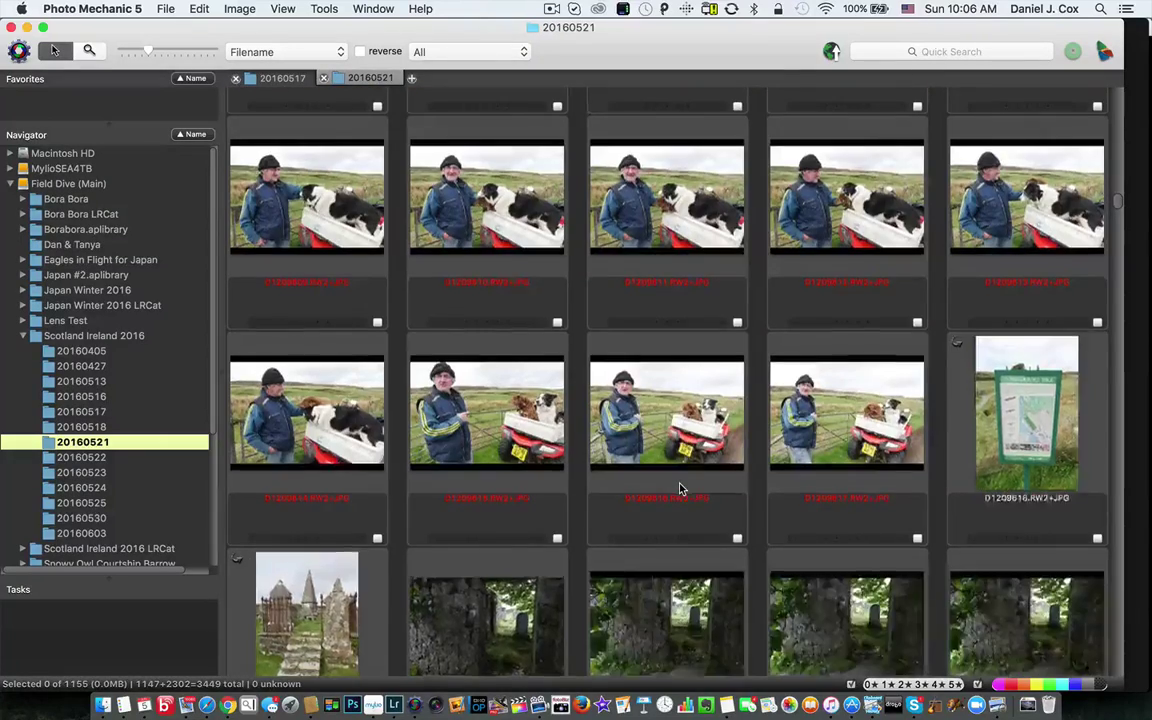
scroll(679, 488, "down", 5)
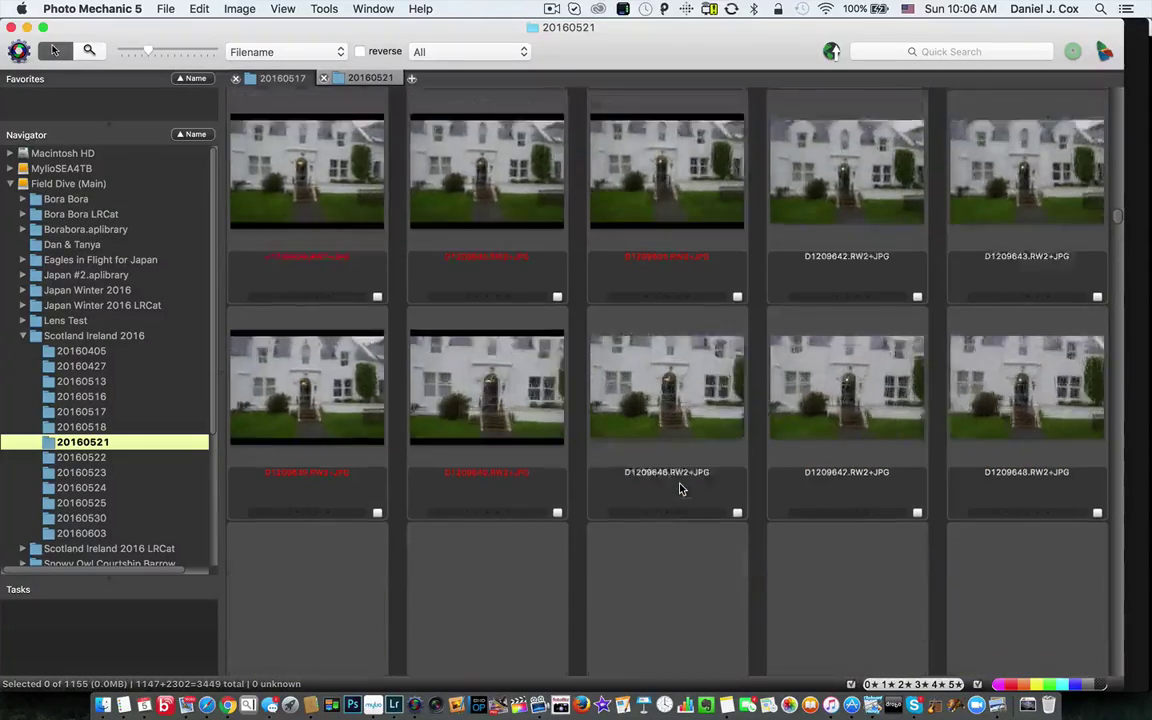
scroll(679, 488, "down", 5)
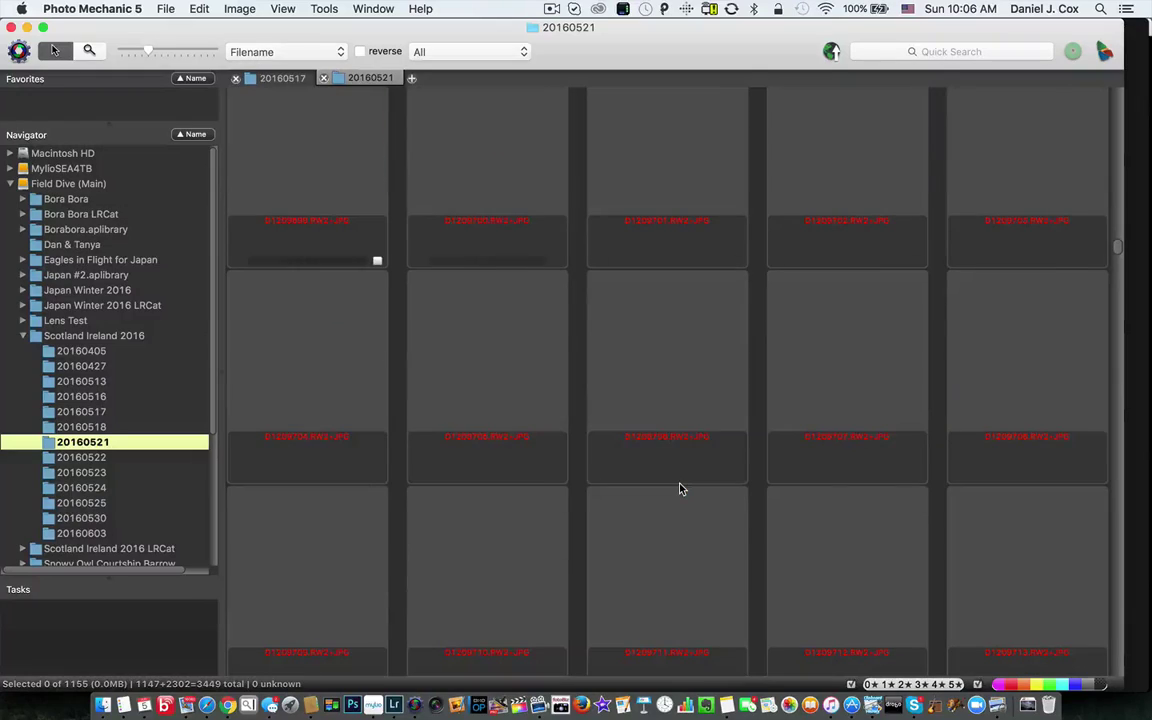
scroll(679, 488, "down", 10)
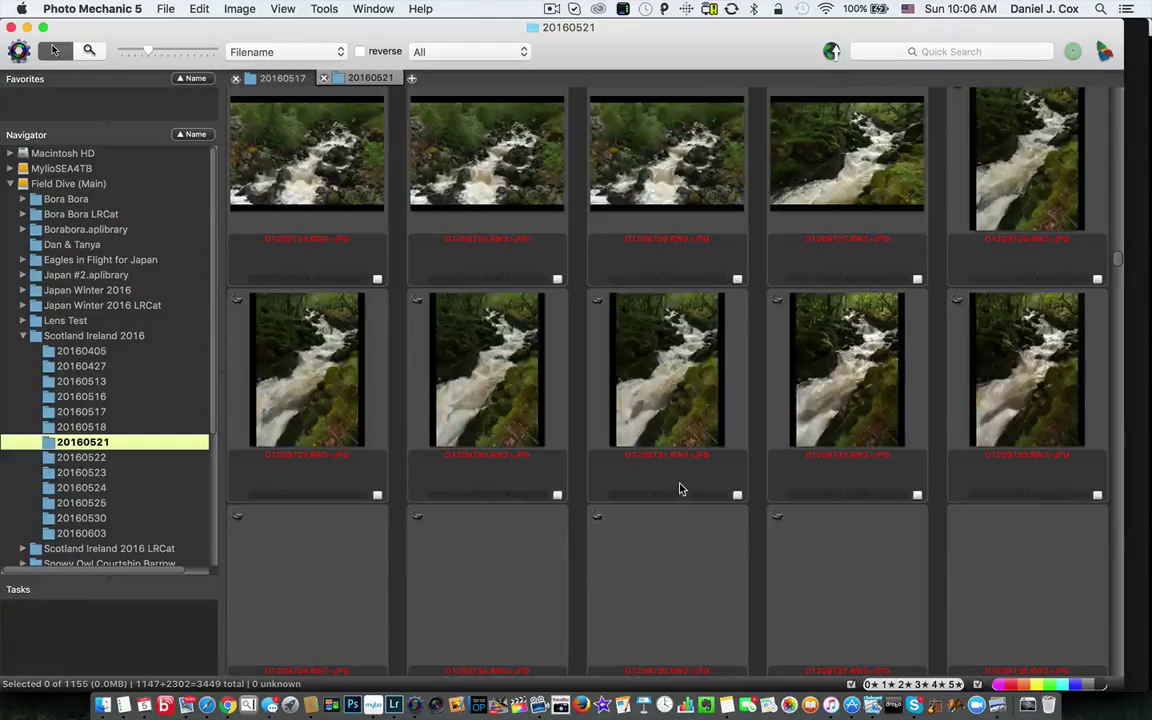
scroll(679, 488, "down", 8)
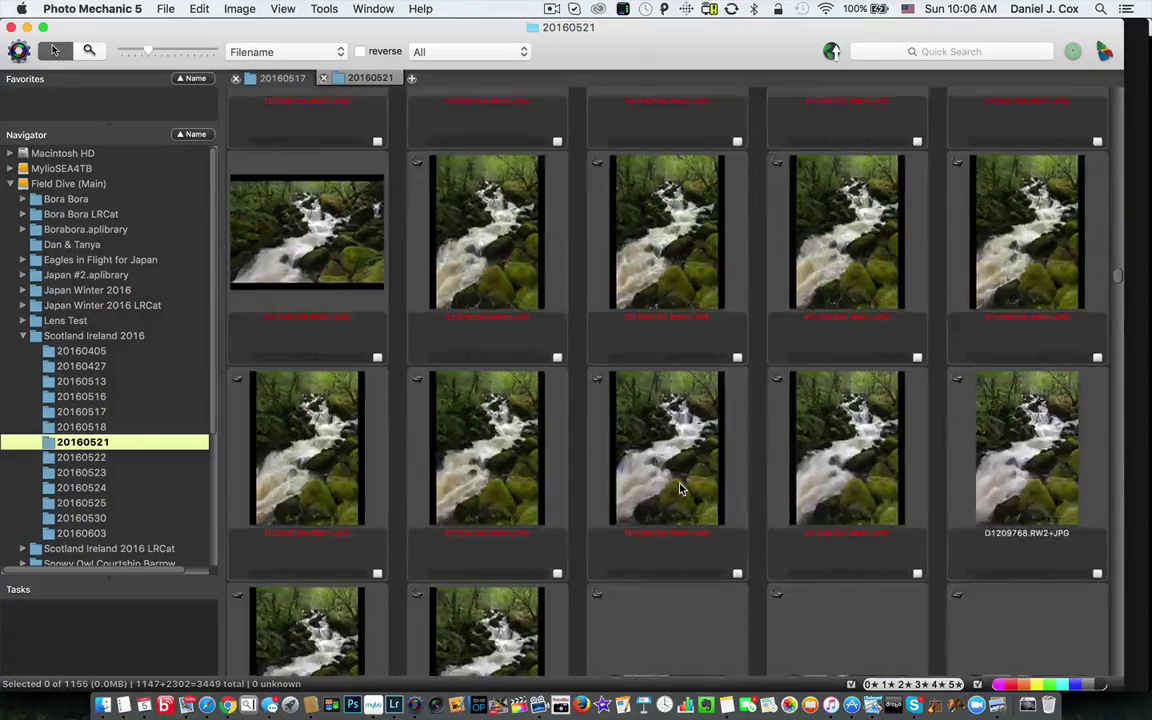
scroll(679, 488, "down", 10)
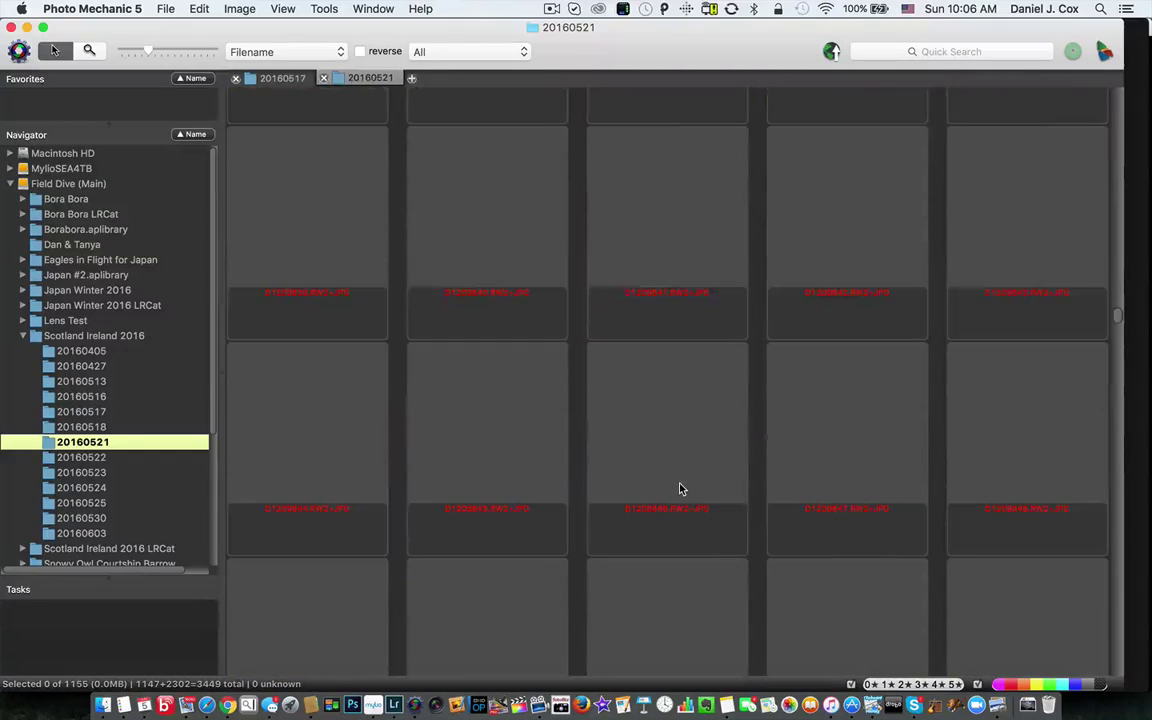
scroll(679, 488, "down", 10)
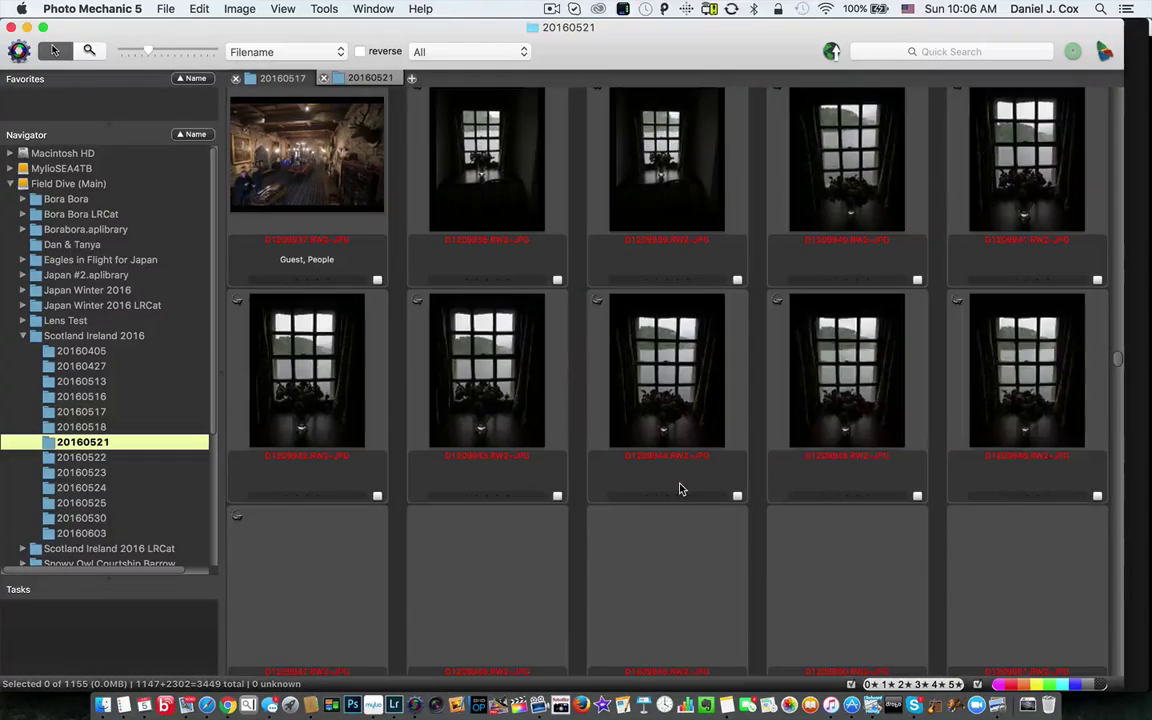
Continue down to the last deer photos, then scroll partway back up
right_click(681, 489)
scroll(686, 393, "down", 2)
scroll(688, 458, "down", 5)
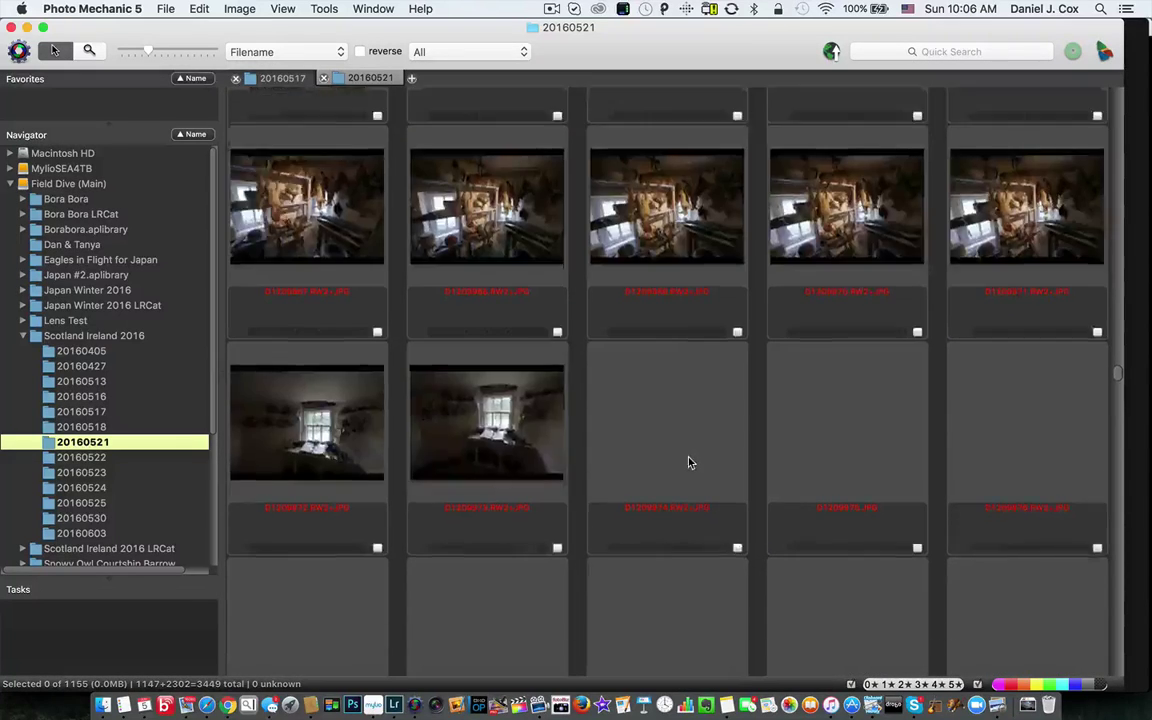
scroll(688, 462, "down", 5)
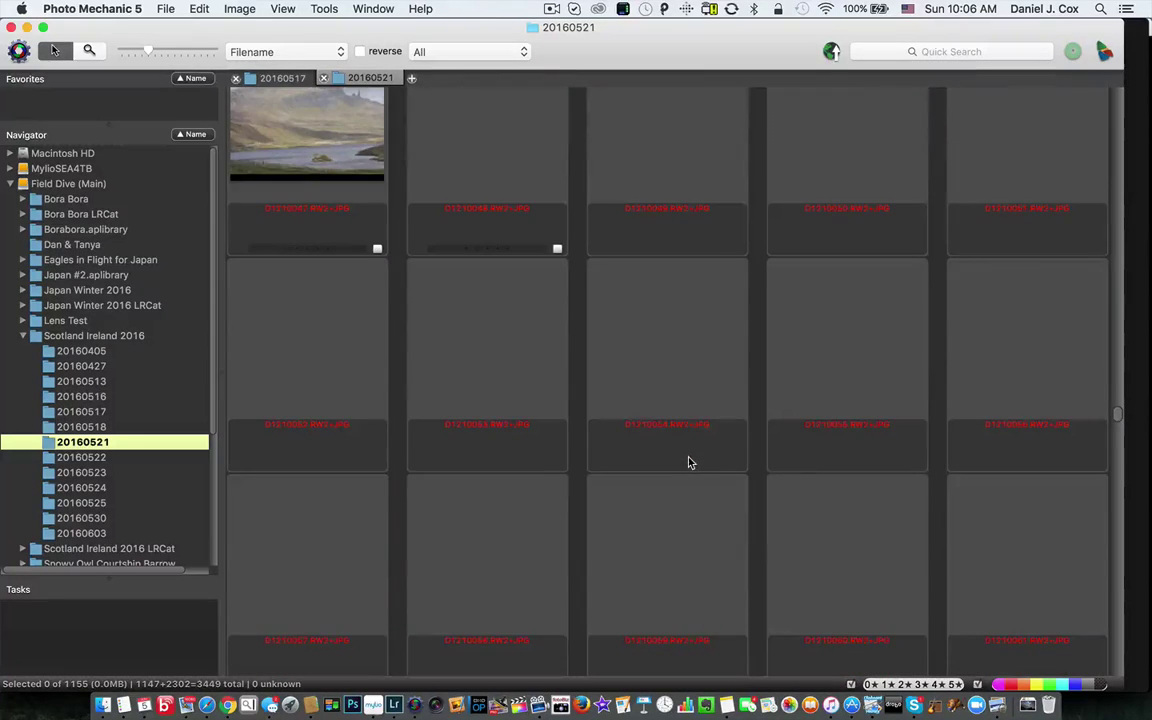
scroll(688, 462, "down", 5)
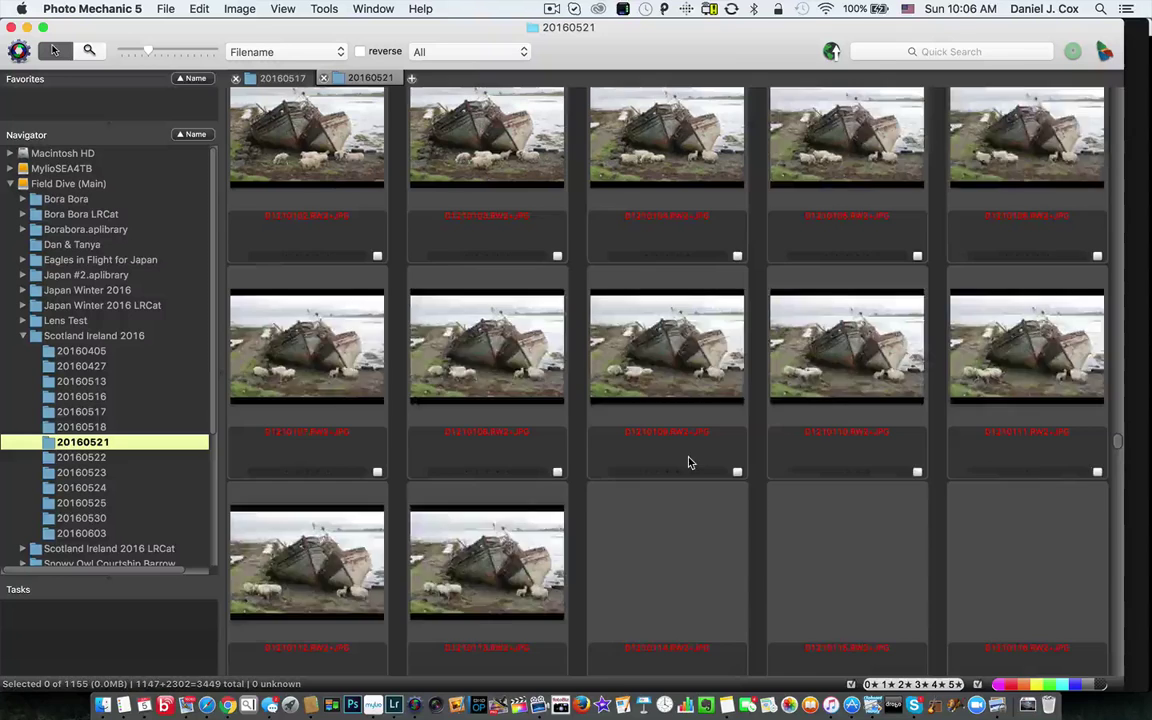
scroll(688, 462, "down", 5)
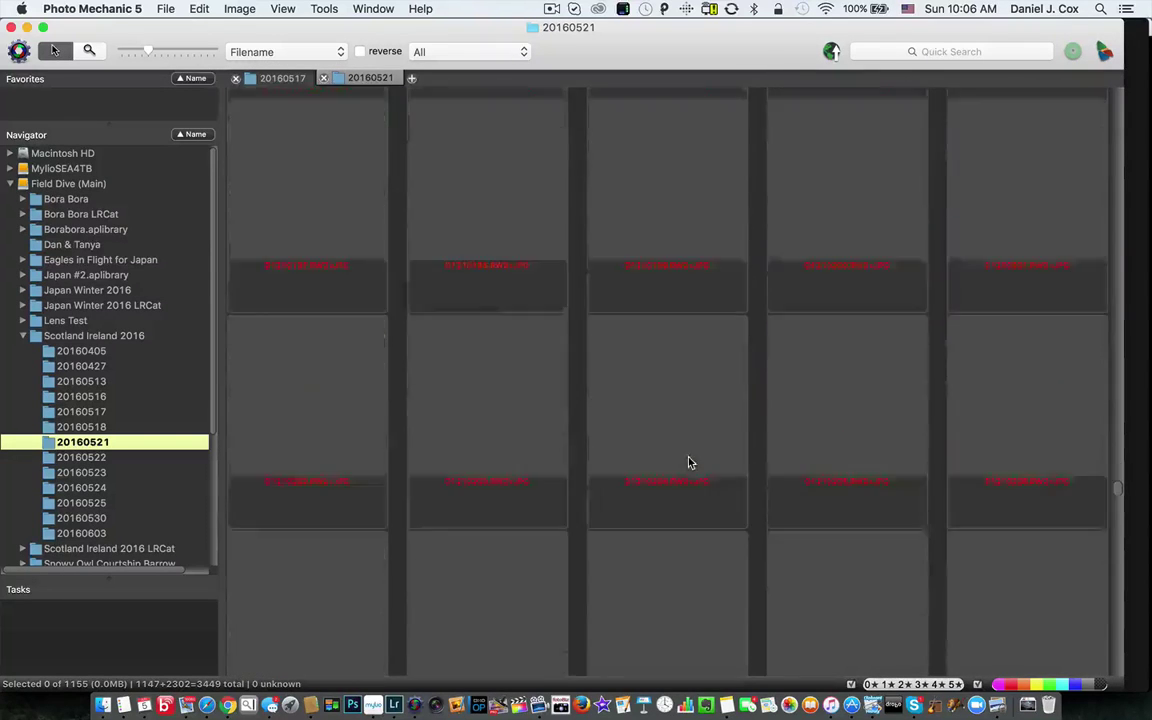
scroll(688, 462, "down", 5)
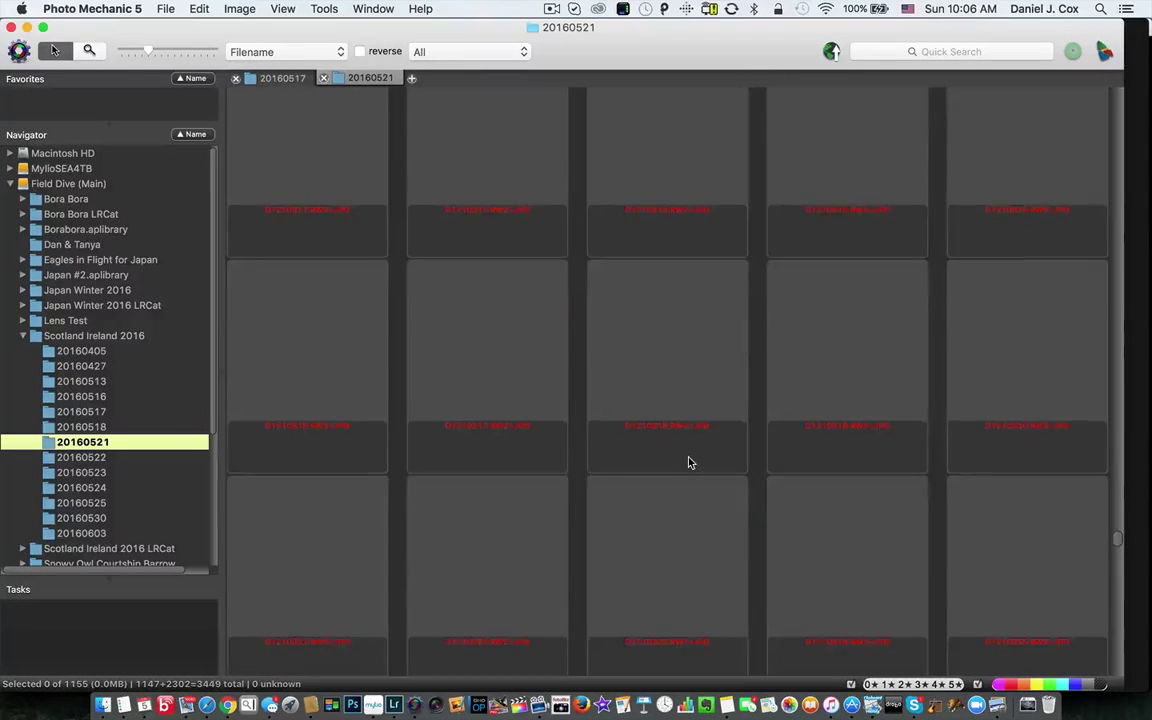
scroll(688, 462, "down", 4)
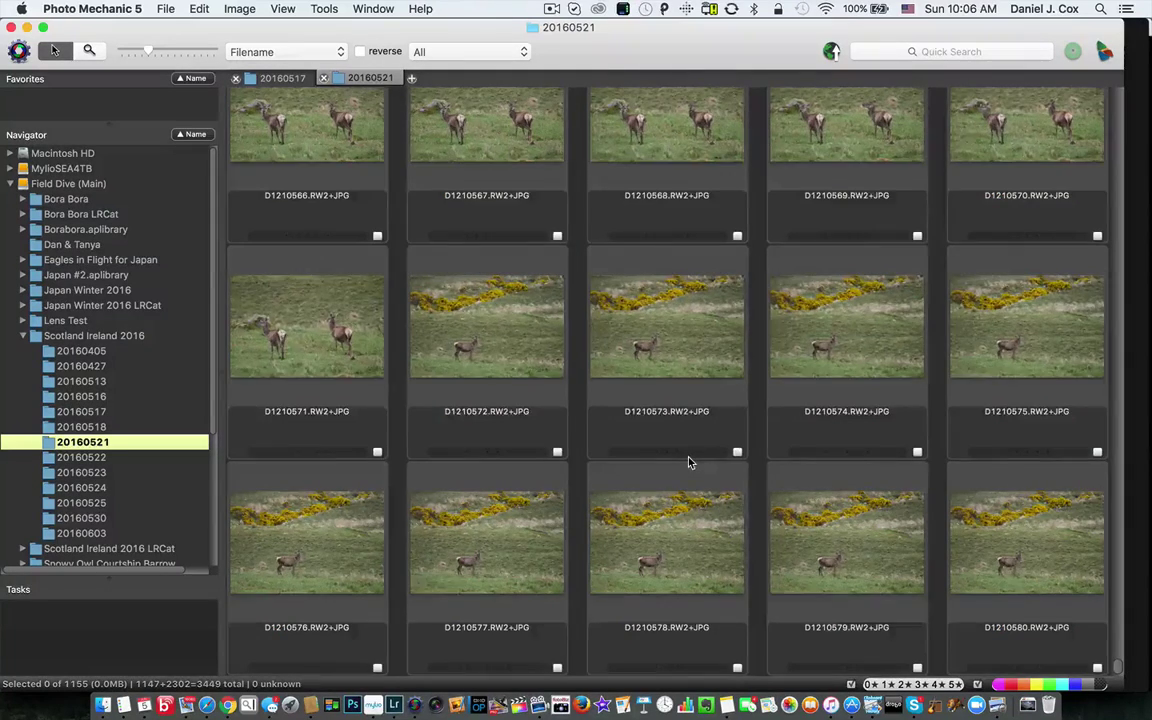
scroll(688, 462, "up", 5)
scroll(688, 462, "up", 5)
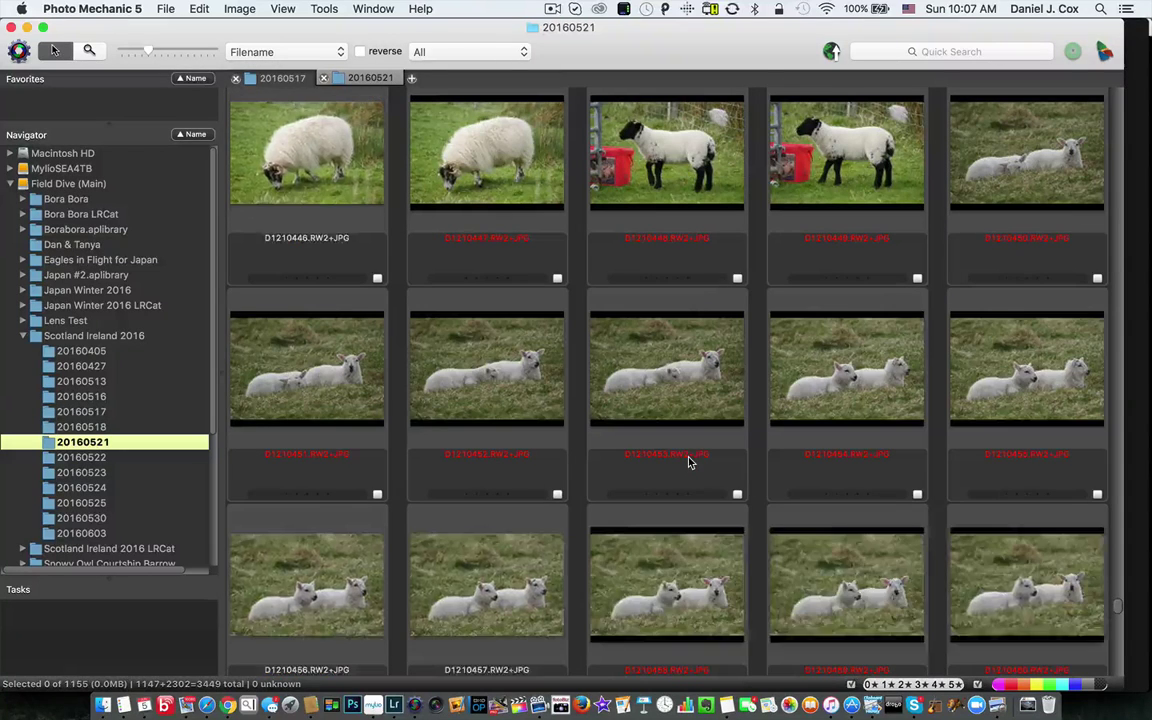
scroll(688, 462, "up", 3)
scroll(688, 462, "up", 3)
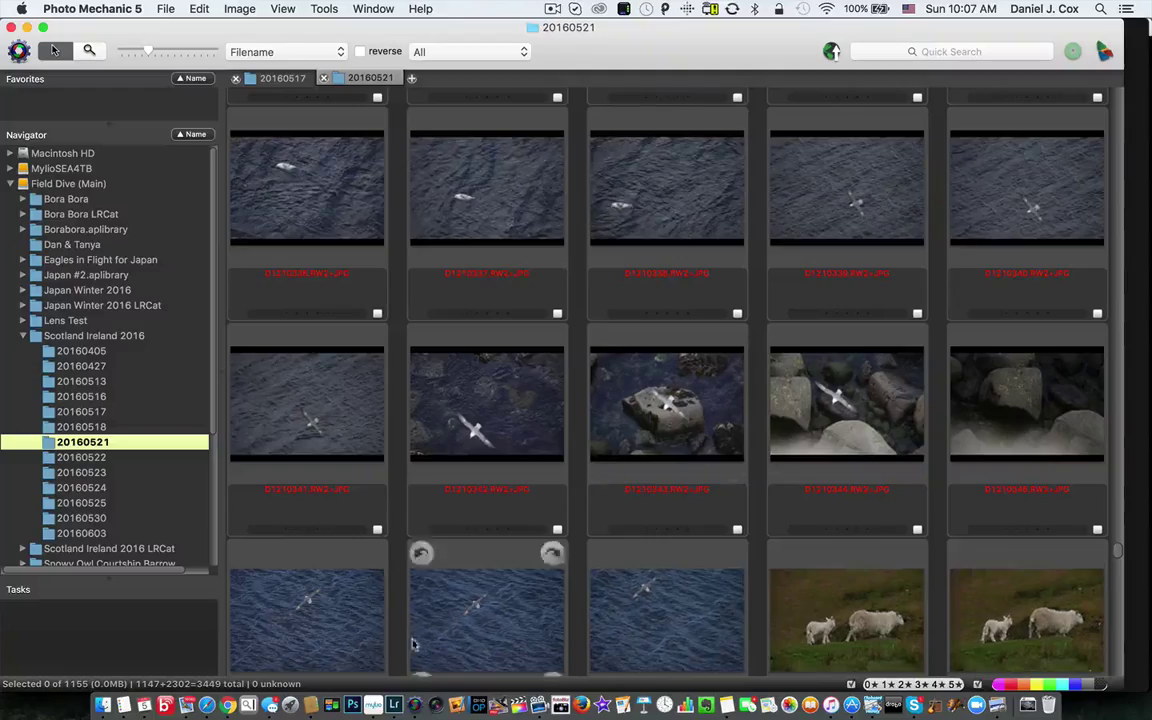
Switch to Mylio and scroll the 20160521 grid up from the deer shots to the sea-cliff photos
left_click(373, 706)
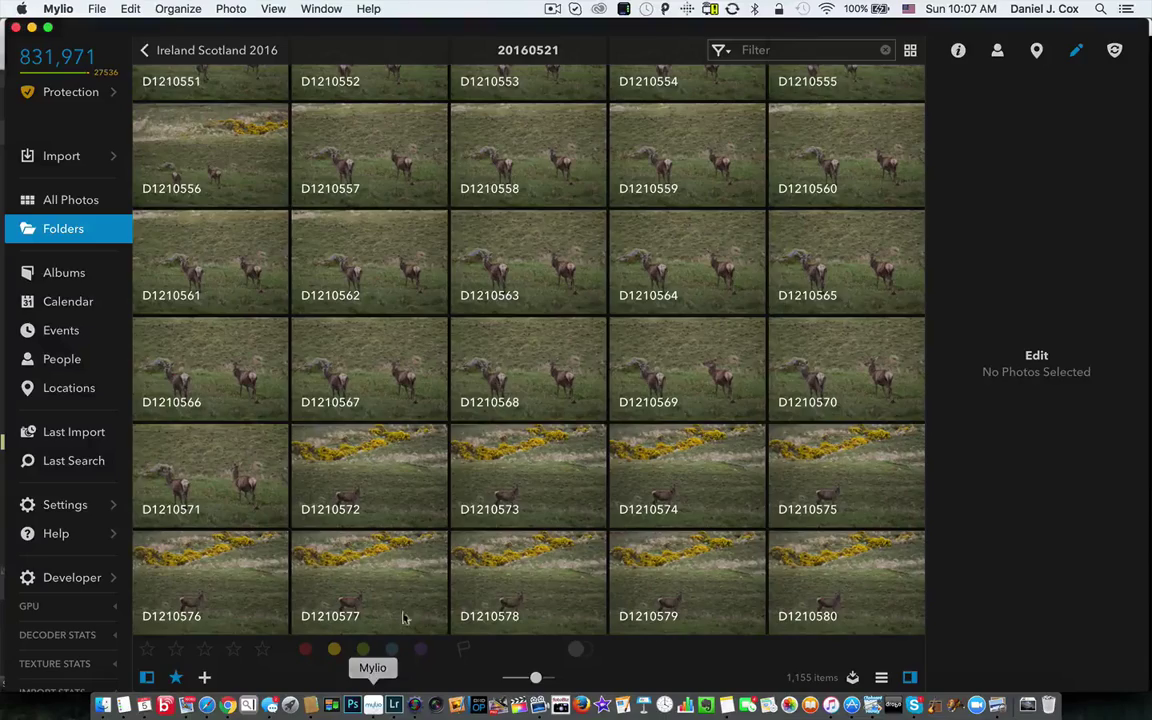
scroll(522, 493, "up", 20)
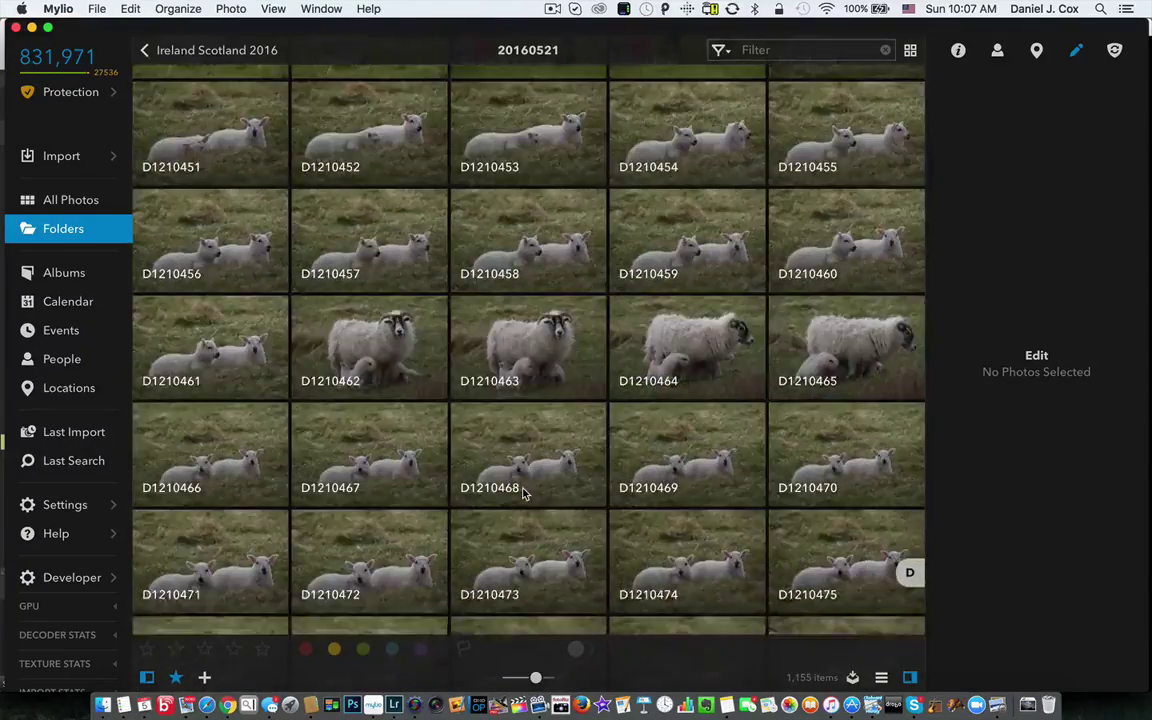
scroll(522, 493, "up", 20)
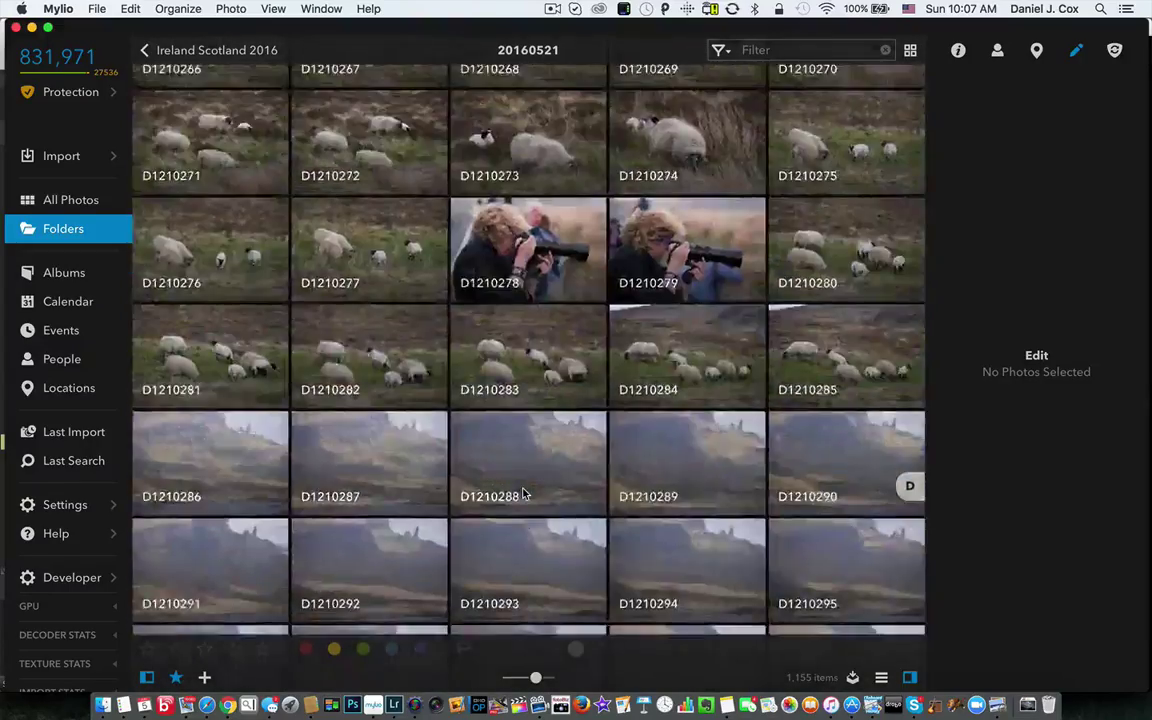
scroll(522, 493, "up", 20)
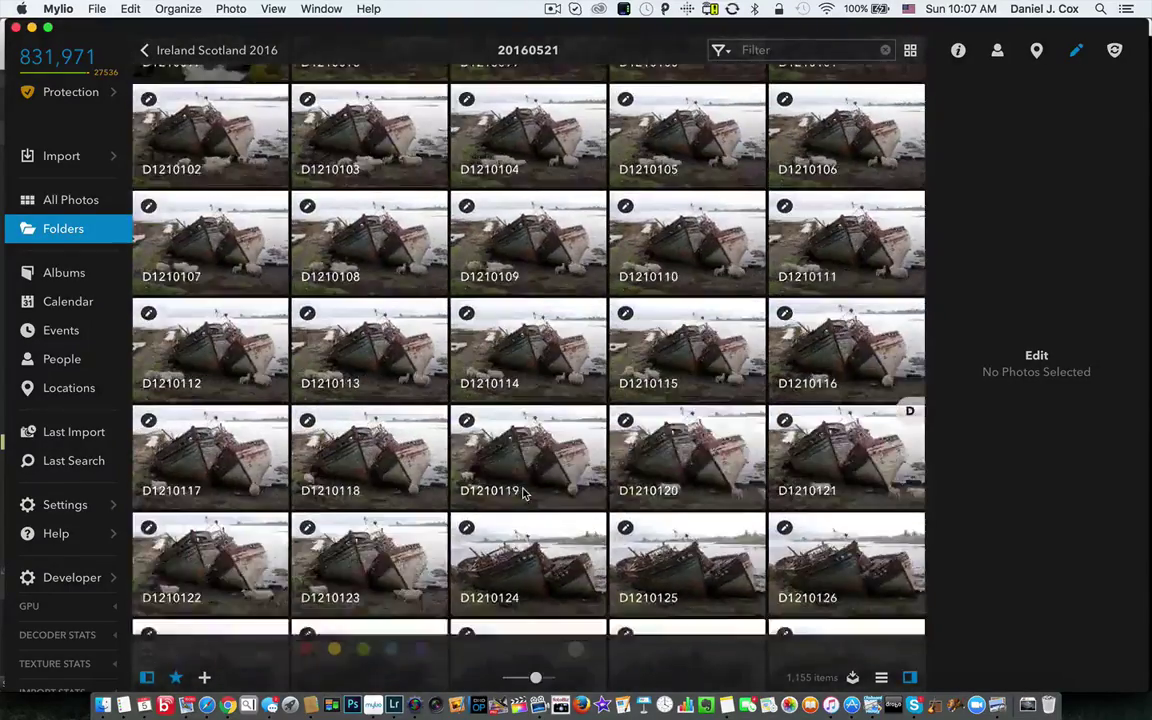
scroll(522, 493, "up", 10)
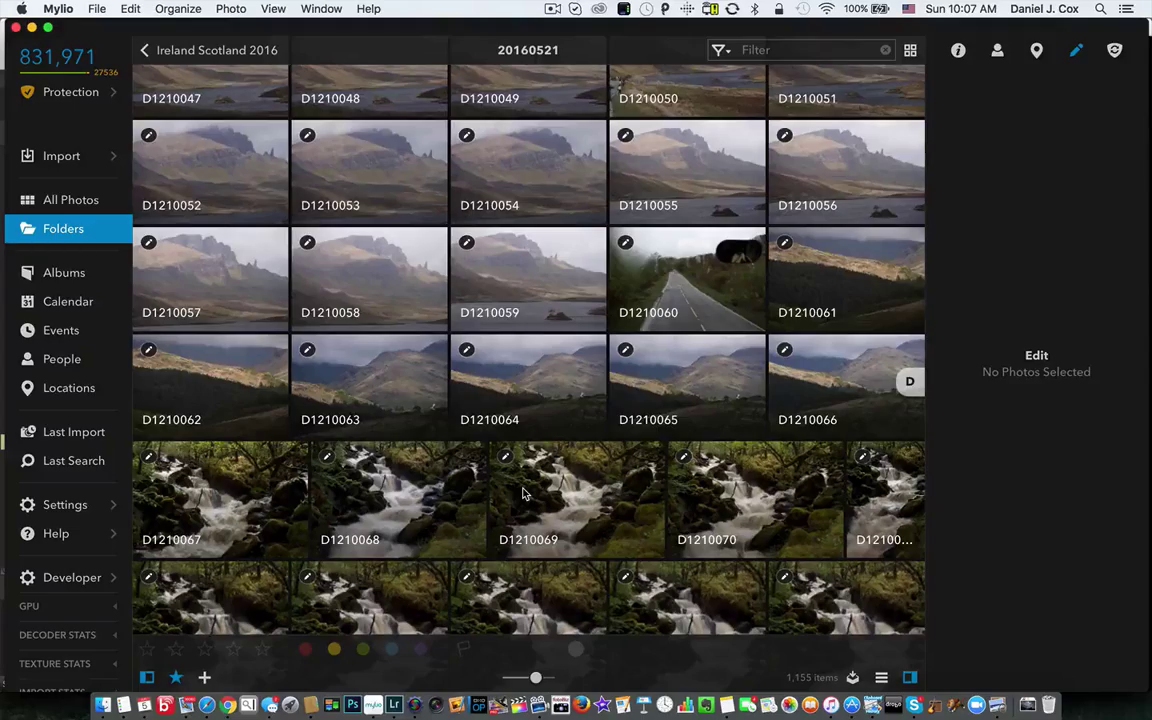
scroll(522, 493, "up", 20)
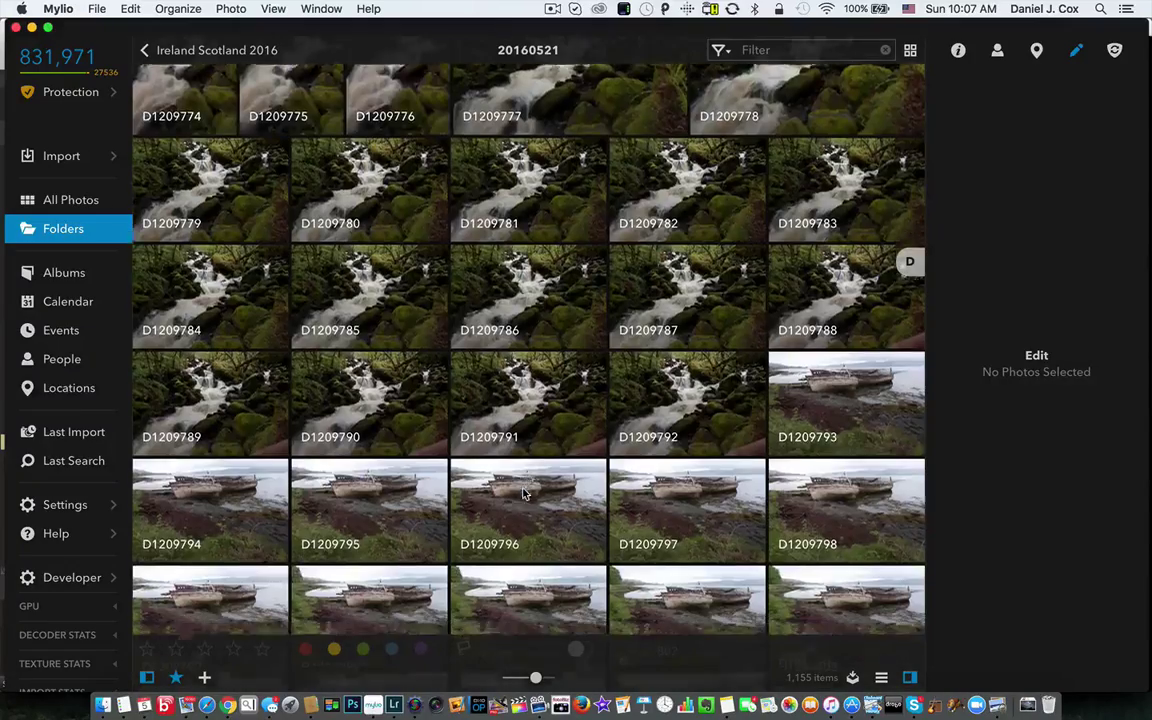
scroll(522, 493, "down", 20)
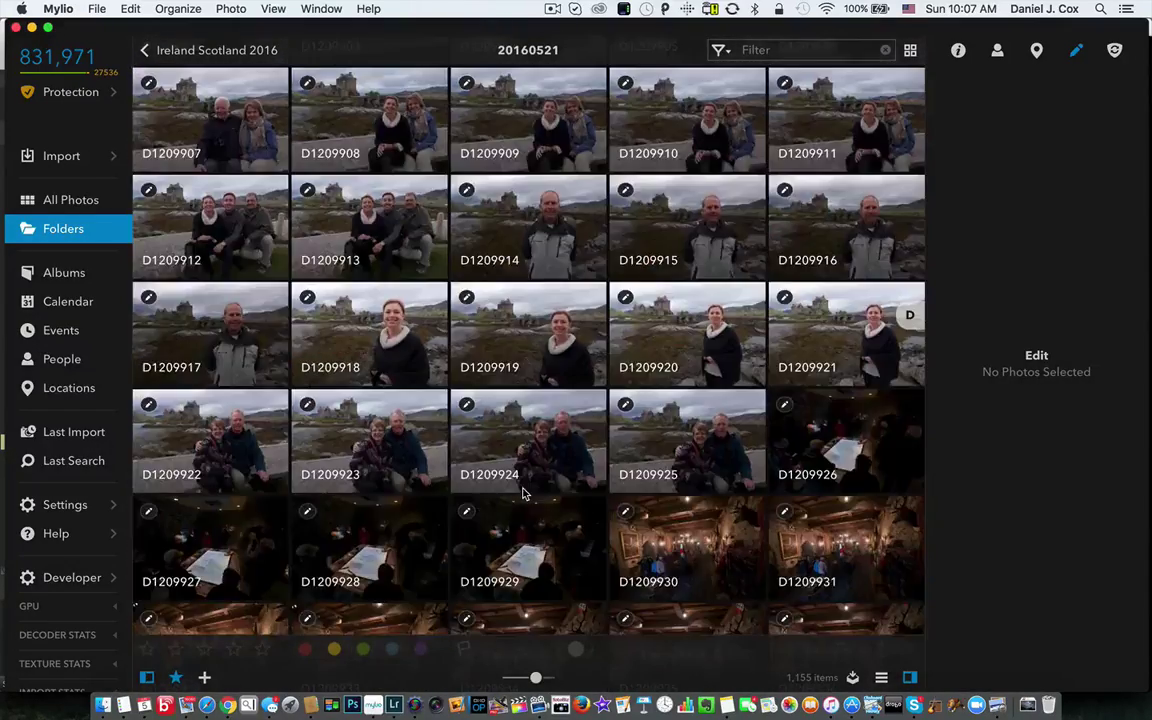
scroll(522, 493, "down", 5)
scroll(522, 493, "up", 20)
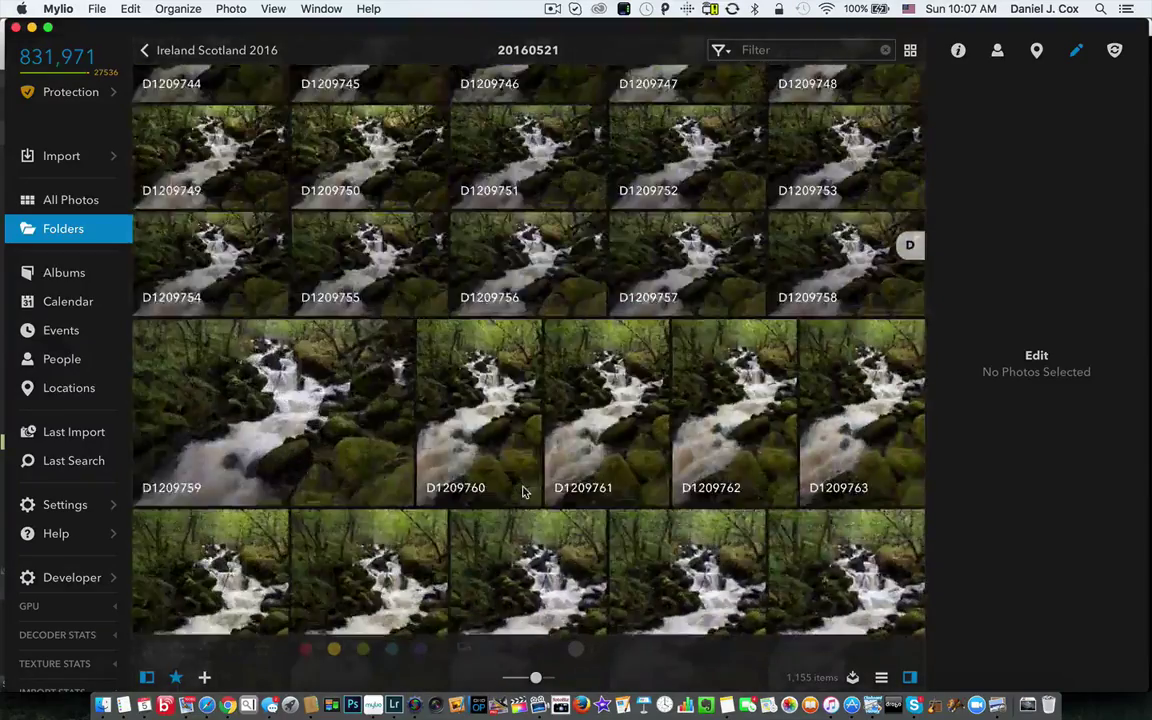
scroll(522, 490, "up", 20)
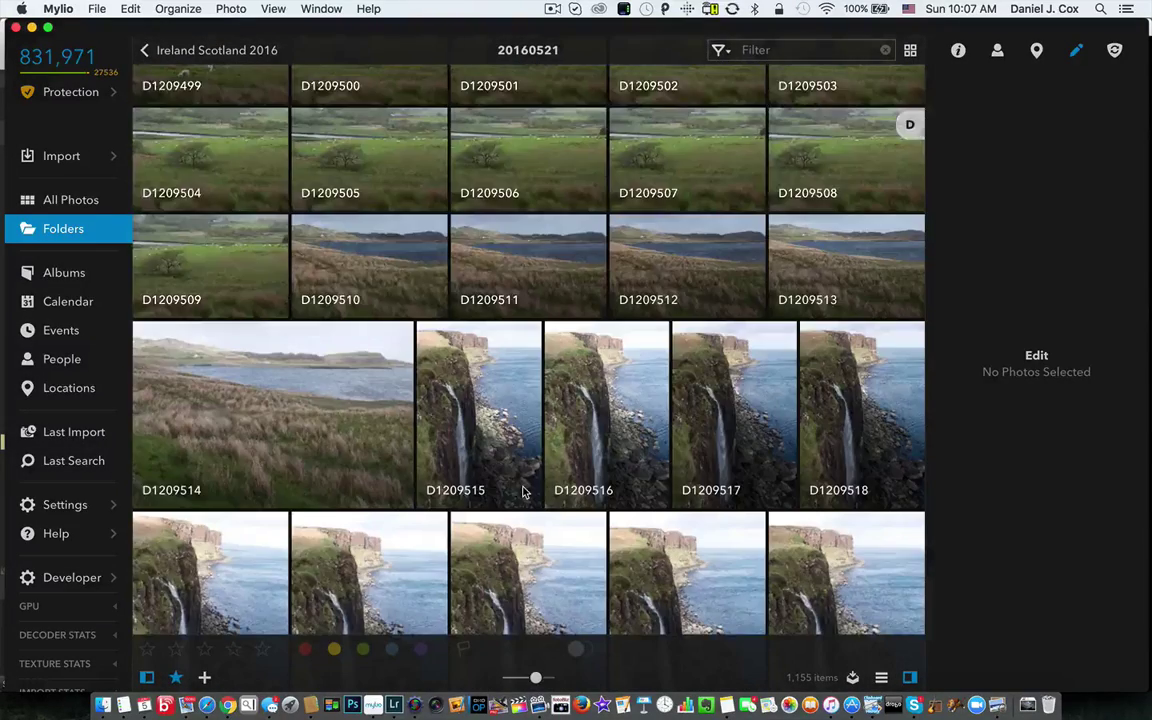
scroll(522, 490, "up", 20)
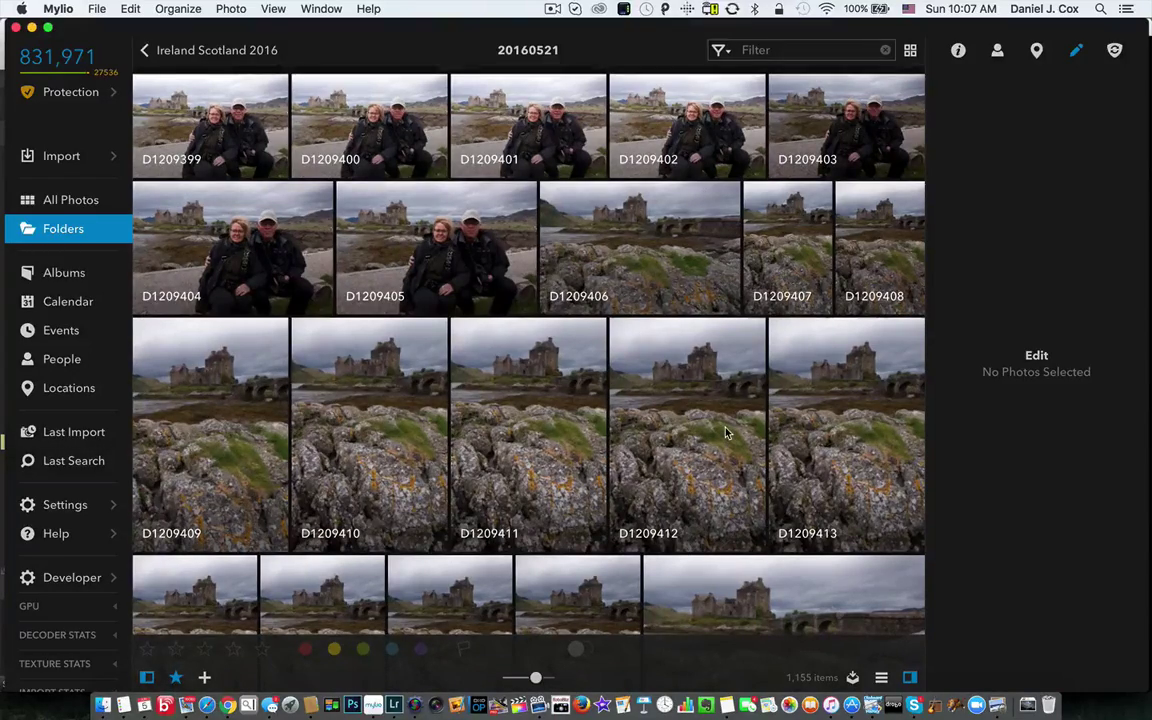
Scroll Mylio's 20160521 grid down to the D1209554–D1209578 coastal sheep and white-cottage rows
scroll(727, 432, "down", 15)
scroll(727, 432, "down", 20)
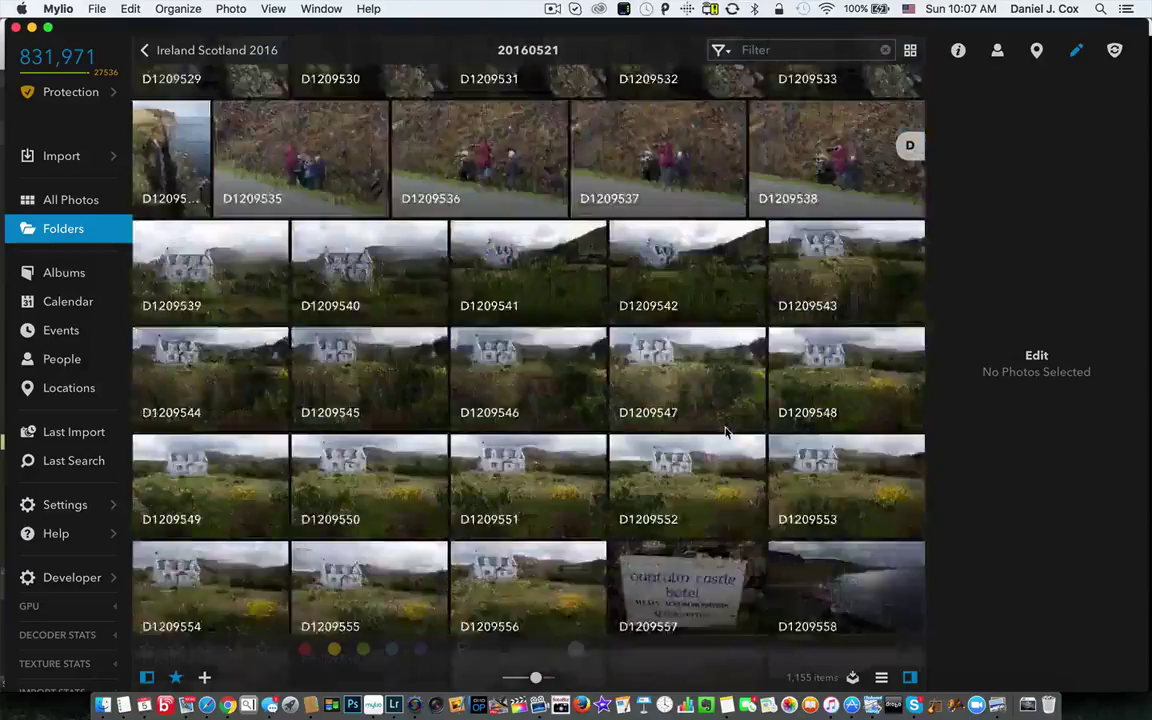